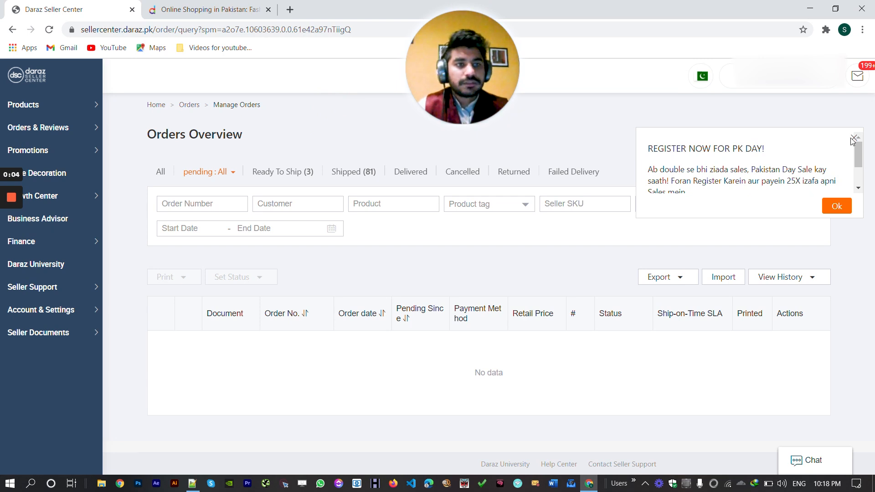
# Open the Campaign management page from the promotions section in a separate tab and dismiss the PK Day announcement
pyautogui.click(854, 137)
pyautogui.moveTo(73, 159)
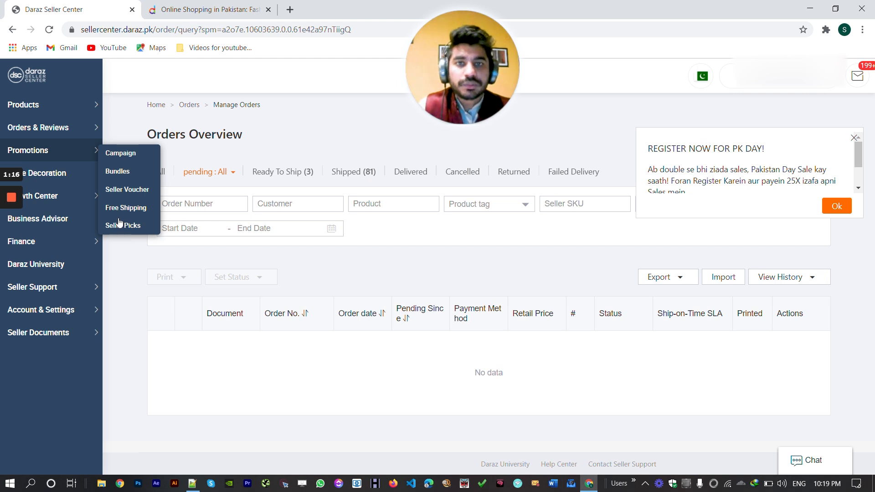
pyautogui.middleClick(120, 154)
pyautogui.click(201, 9)
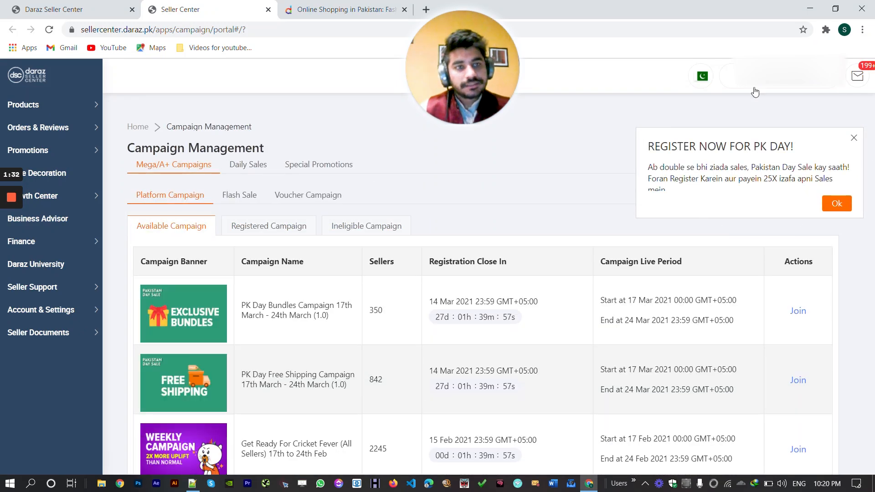
pyautogui.click(854, 139)
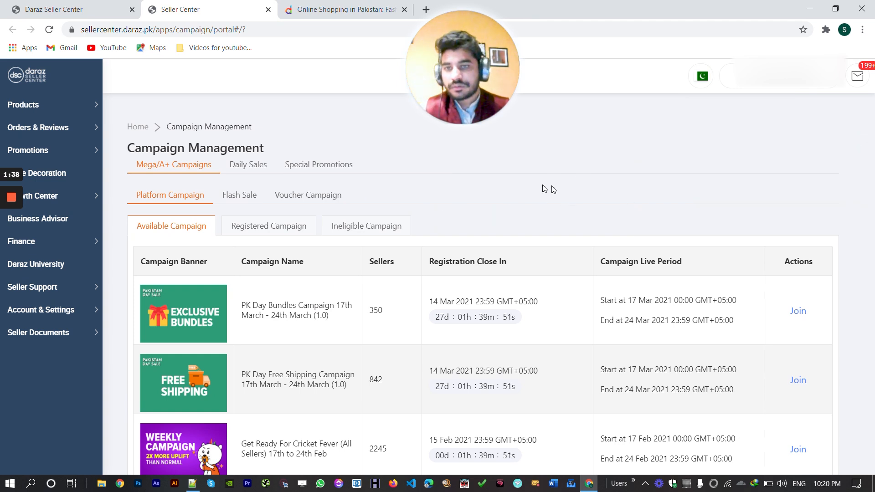
# Show the available flash sale campaigns and open the details of Flash Sale Campaign 18th - 23rd Feb _ ALL SELLERS
pyautogui.click(238, 196)
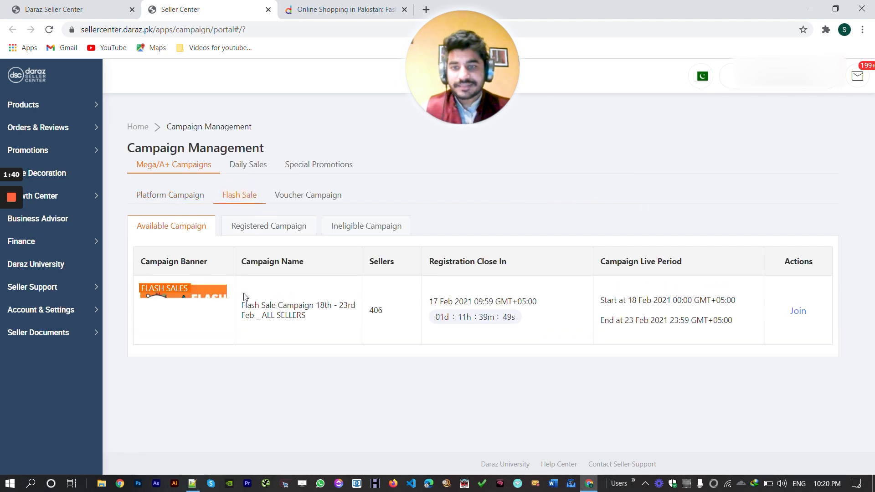
pyautogui.moveTo(254, 306); pyautogui.dragTo(333, 306)
pyautogui.click(336, 307)
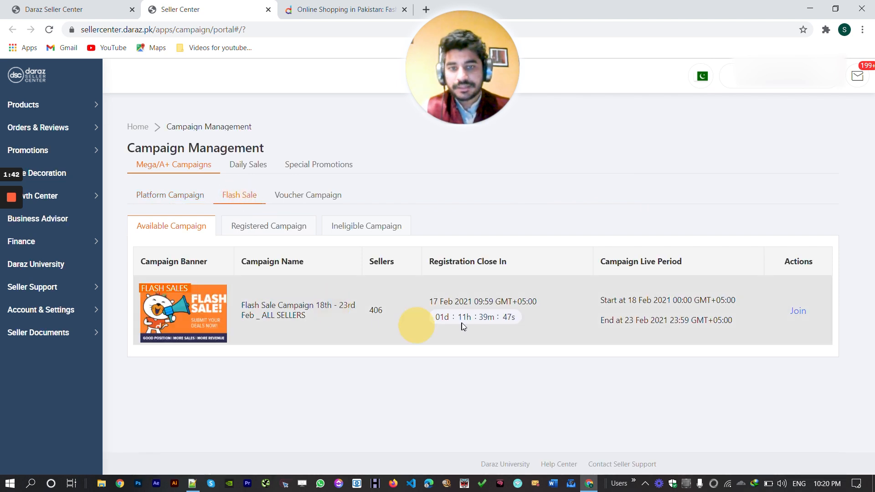
pyautogui.tripleClick(469, 317)
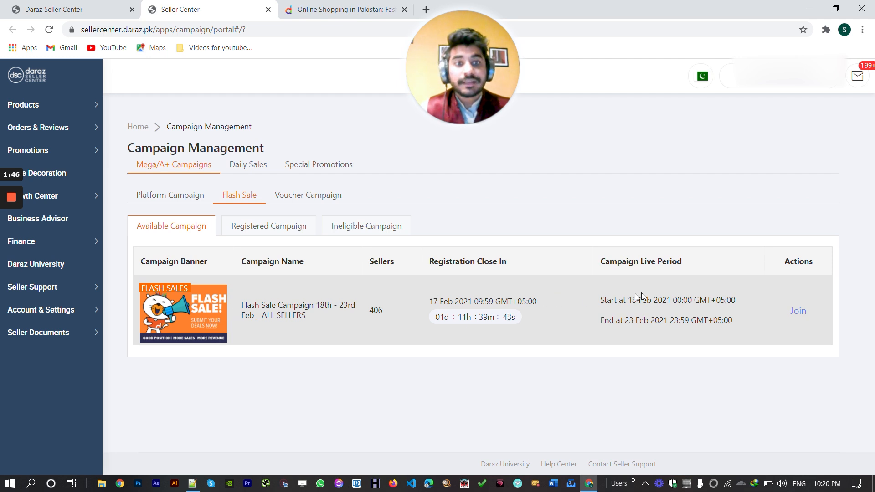
pyautogui.click(797, 310)
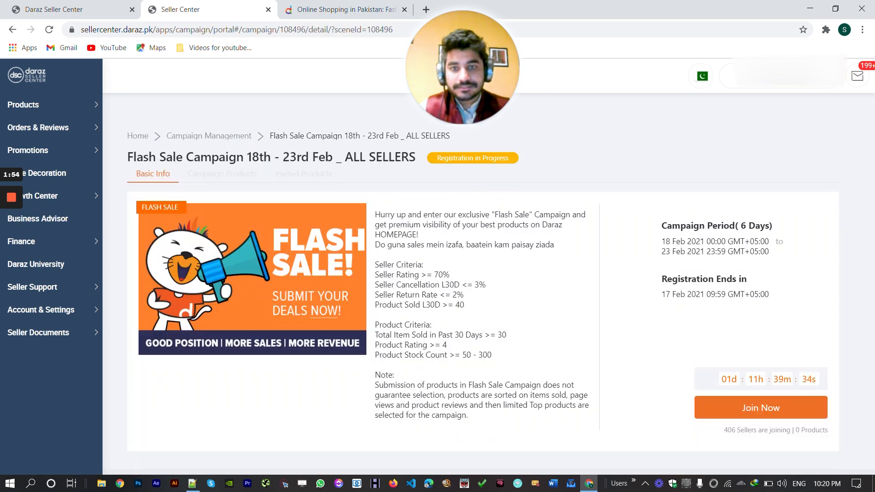
# Read the flash sale campaign's description and its seller and product criteria, including rating, sales and stock requirements
pyautogui.moveTo(375, 215); pyautogui.dragTo(471, 232)
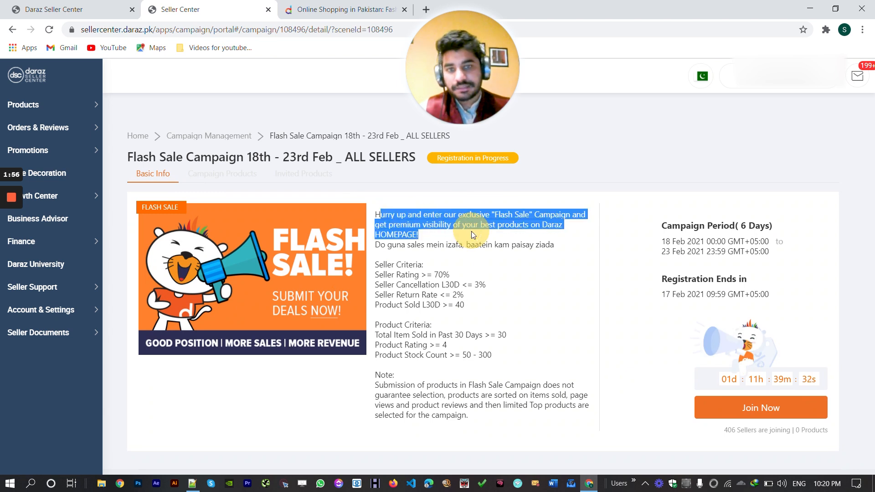
pyautogui.click(471, 232)
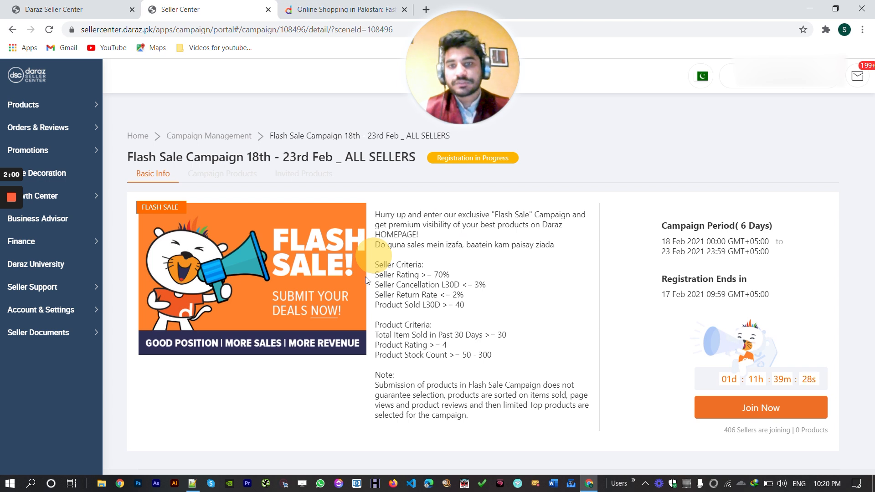
pyautogui.moveTo(374, 275); pyautogui.dragTo(442, 272)
pyautogui.click(445, 271)
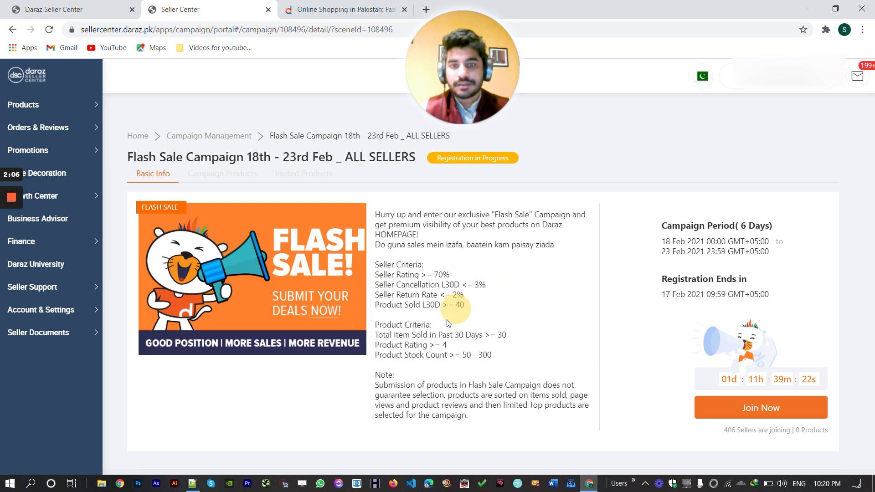
pyautogui.moveTo(379, 305); pyautogui.dragTo(452, 304)
pyautogui.click(453, 304)
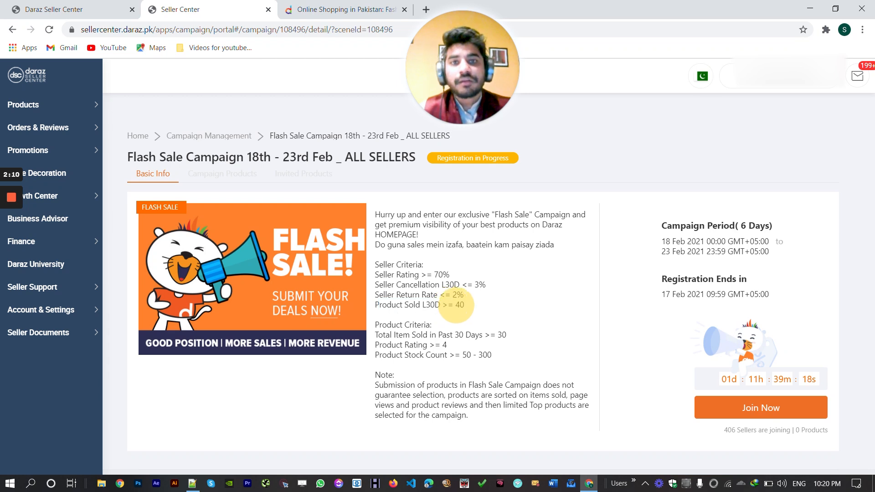
pyautogui.moveTo(476, 305); pyautogui.dragTo(400, 304)
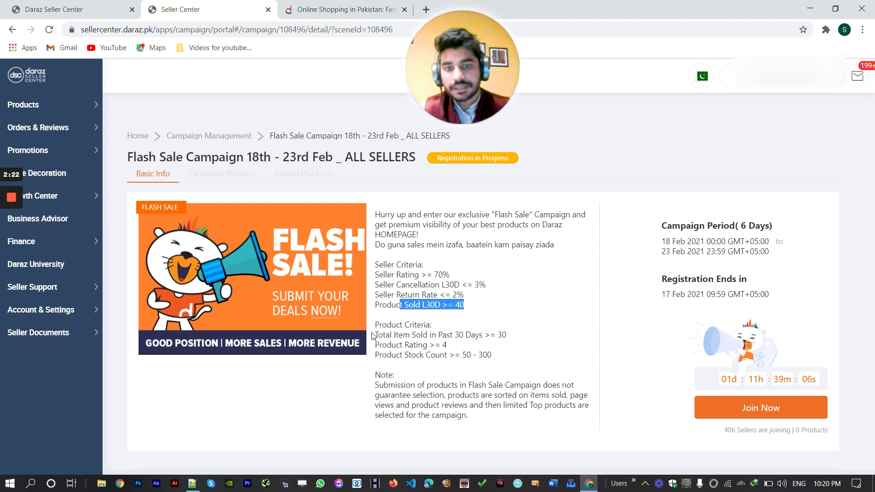
pyautogui.moveTo(386, 344); pyautogui.dragTo(424, 352)
pyautogui.click(425, 349)
pyautogui.doubleClick(450, 345)
pyautogui.click(448, 343)
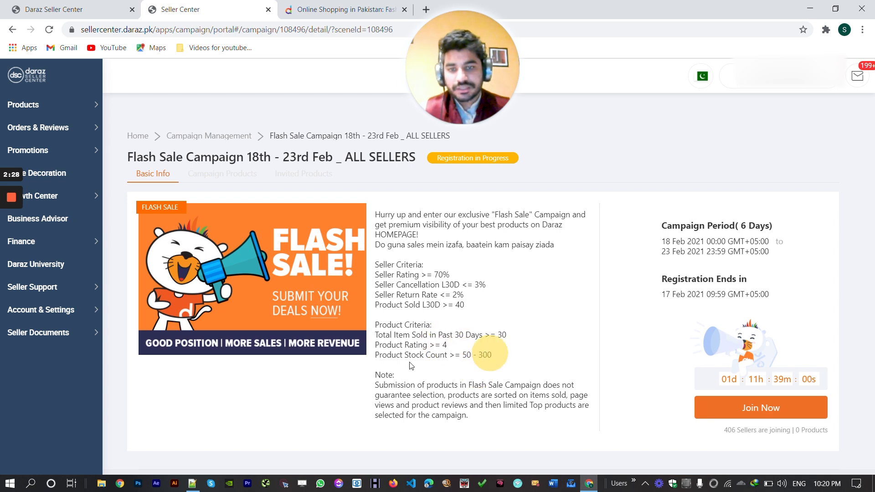
pyautogui.moveTo(462, 355); pyautogui.dragTo(497, 355)
pyautogui.click(497, 355)
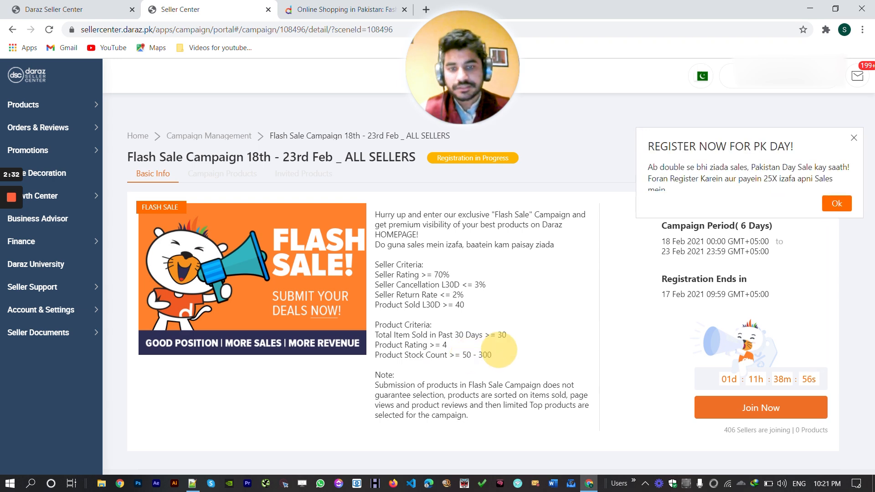
# Try to join the flash sale campaign by adding a product, and return to the campaign list
pyautogui.click(775, 413)
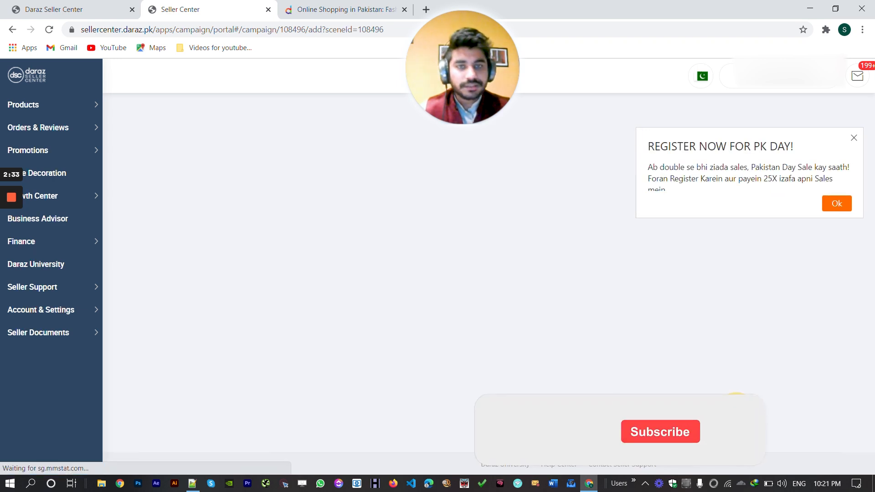
pyautogui.click(474, 270)
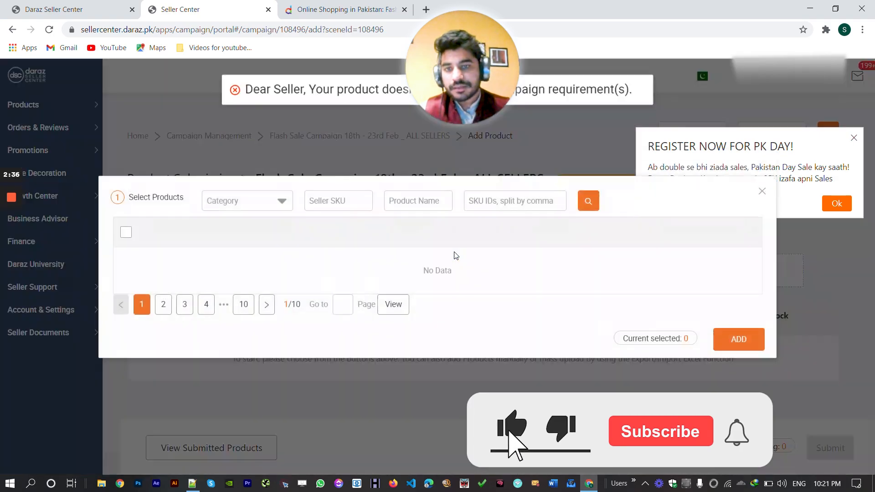
pyautogui.click(199, 135)
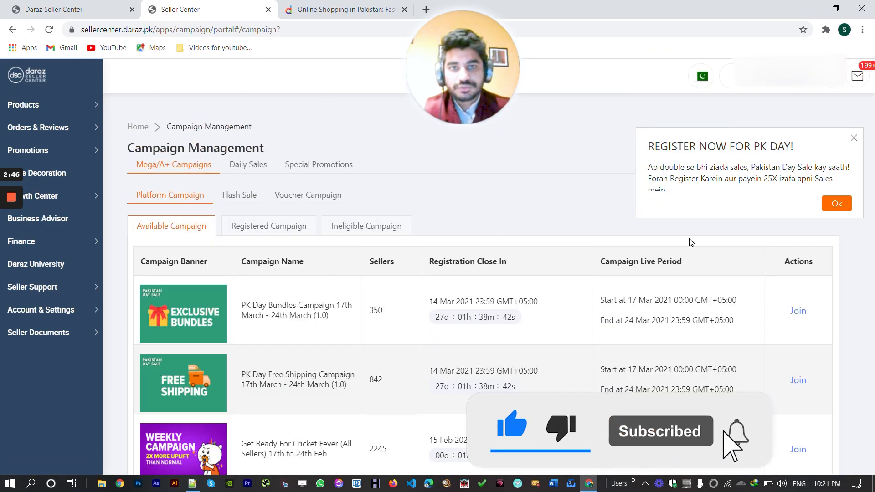
# Examine the PK Day Free Shipping and PK Day Bundles campaigns among the available platform campaigns
pyautogui.scroll(-1, 239, 294)
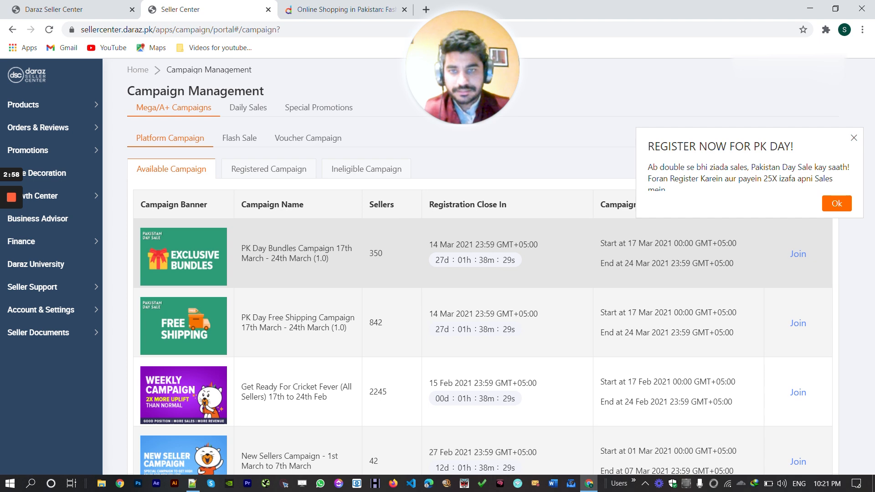
pyautogui.moveTo(246, 317)
pyautogui.mouseDown()
pyautogui.moveTo(364, 330)
pyautogui.moveTo(387, 323)
pyautogui.moveTo(257, 308)
pyautogui.mouseUp()
pyautogui.click(344, 332)
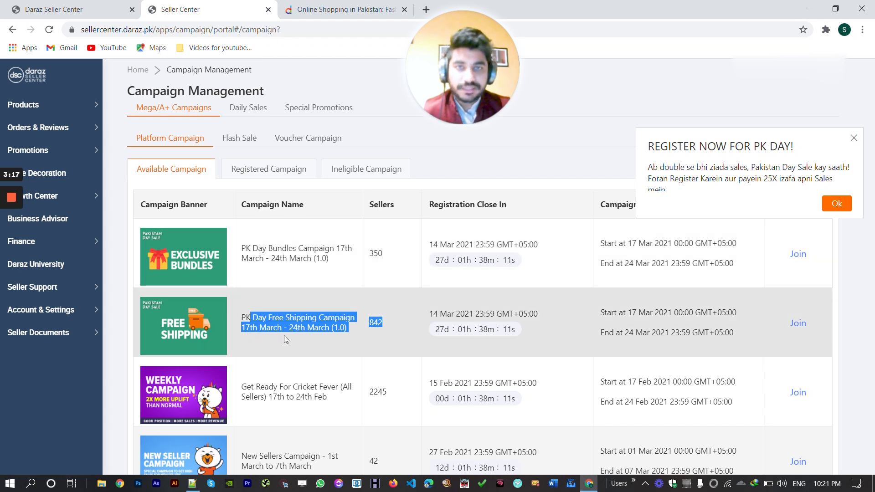
pyautogui.click(332, 309)
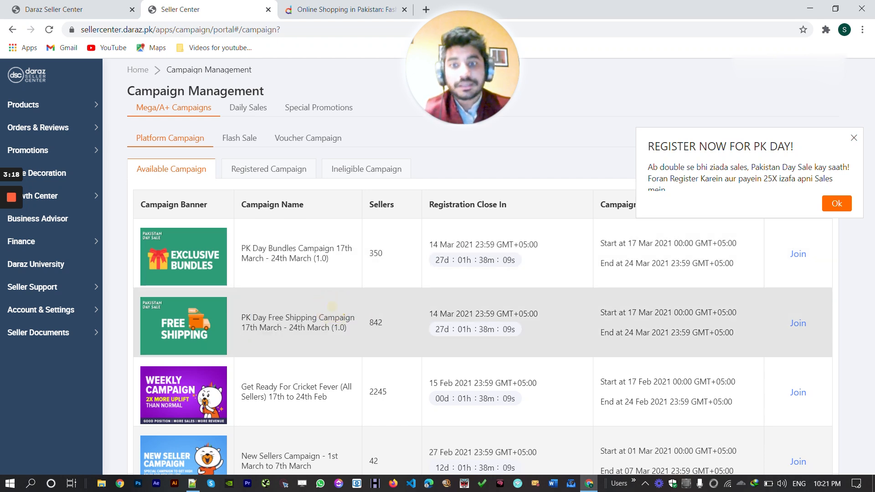
pyautogui.tripleClick(314, 318)
pyautogui.click(302, 328)
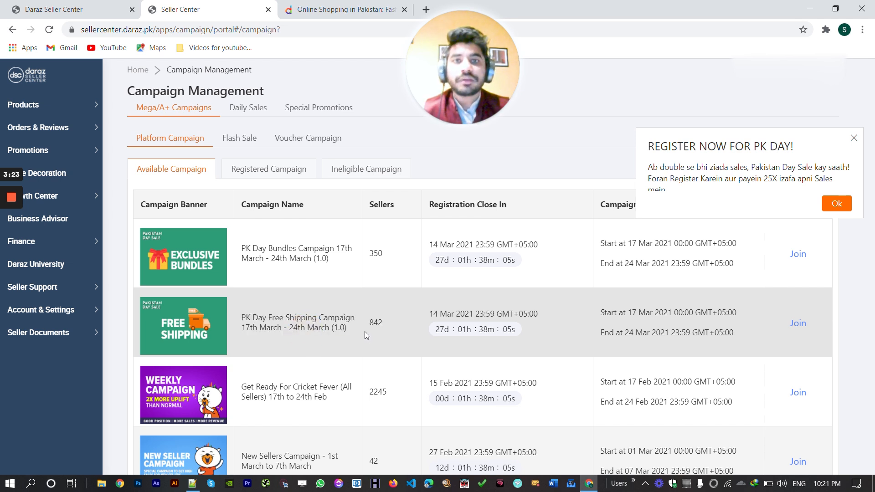
pyautogui.tripleClick(290, 320)
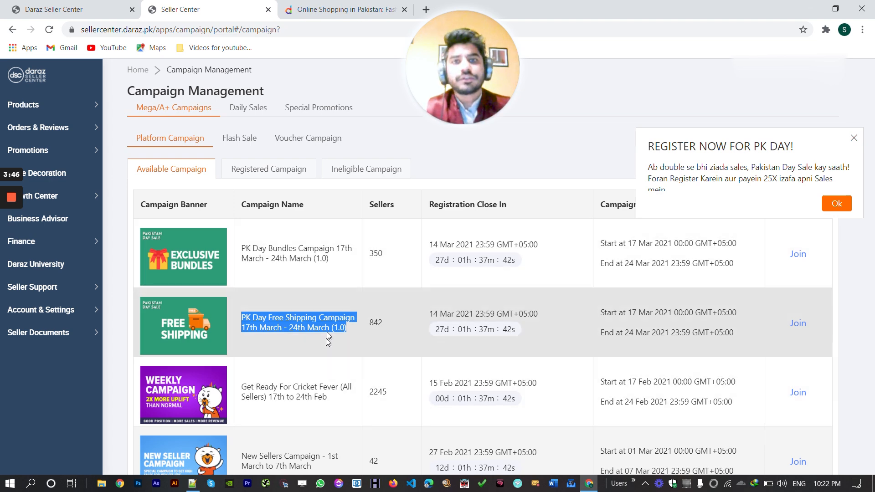
pyautogui.click(359, 313)
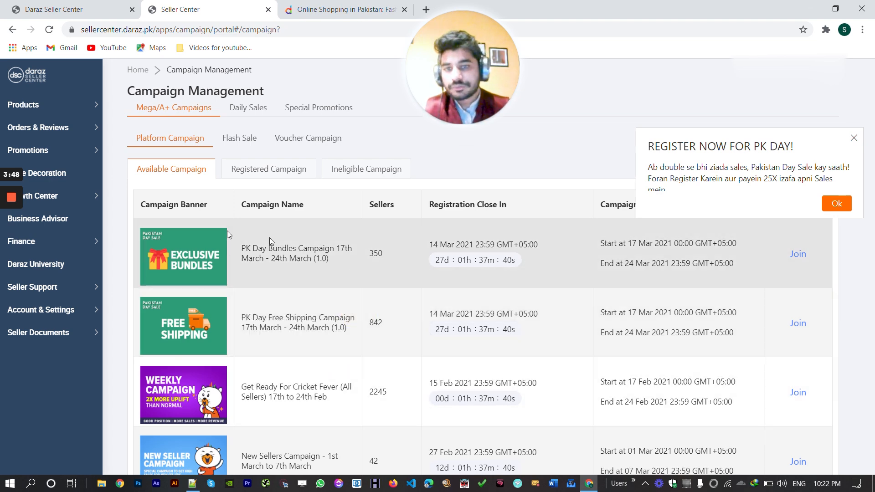
pyautogui.click(313, 252)
# Dismiss the PK Day announcement and examine the Cricket Fever registration deadline and the New Sellers Campaign entry
pyautogui.scroll(-1, 287, 314)
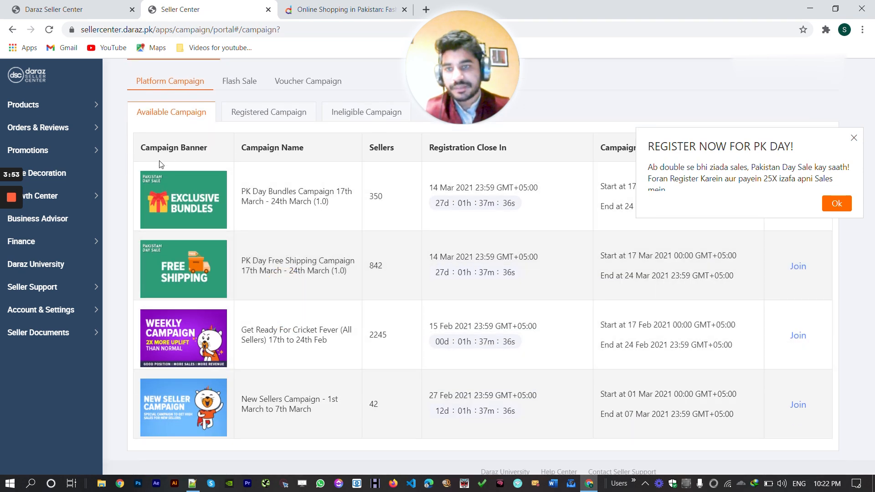
pyautogui.click(854, 138)
pyautogui.scroll(-1, 253, 350)
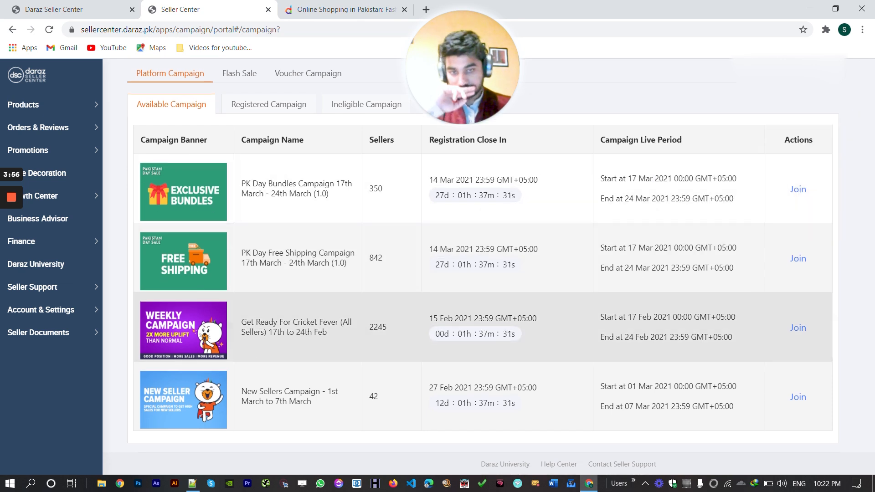
pyautogui.moveTo(448, 340); pyautogui.dragTo(518, 335)
pyautogui.click(522, 340)
pyautogui.click(508, 346)
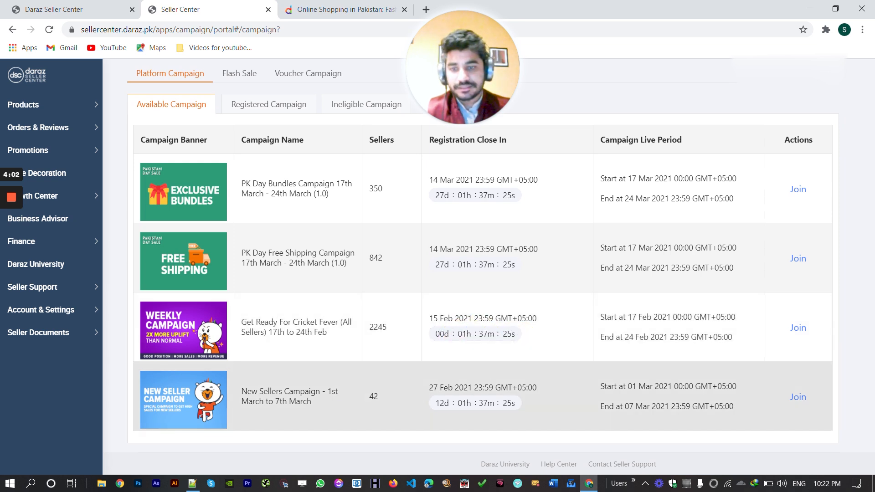
pyautogui.moveTo(229, 392); pyautogui.dragTo(250, 382)
pyautogui.click(325, 406)
pyautogui.tripleClick(251, 391)
pyautogui.tripleClick(266, 390)
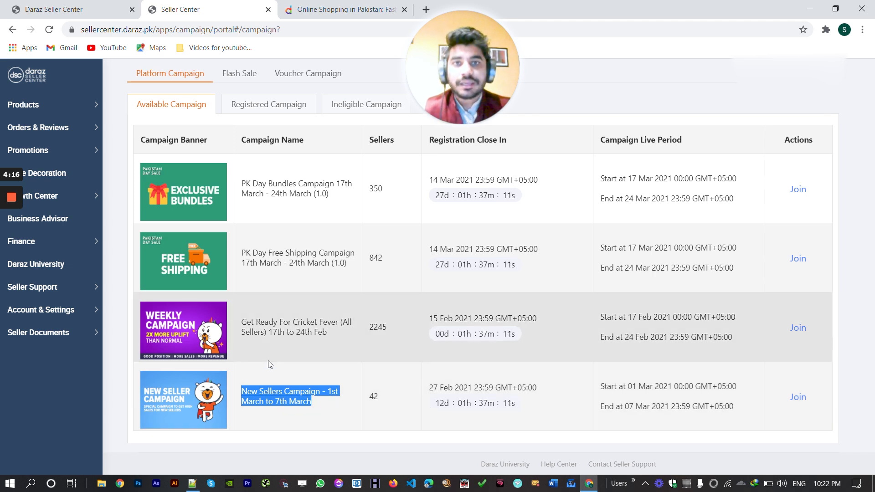
pyautogui.click(325, 381)
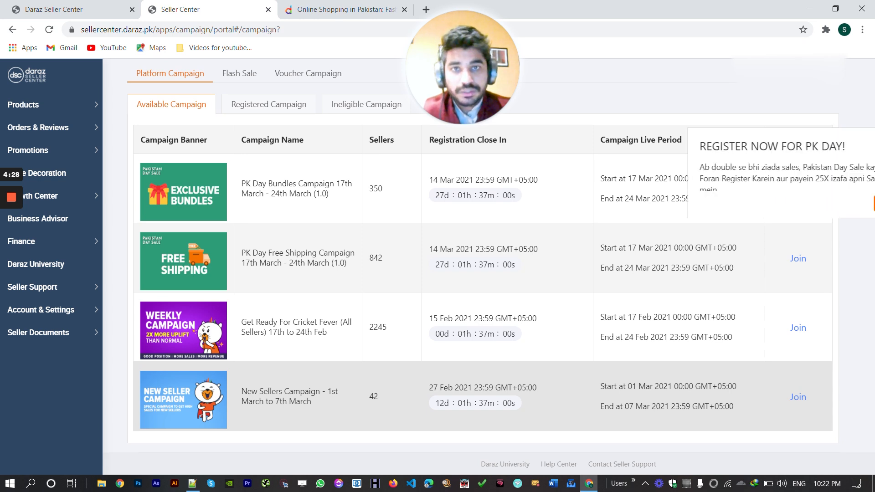
pyautogui.click(789, 401)
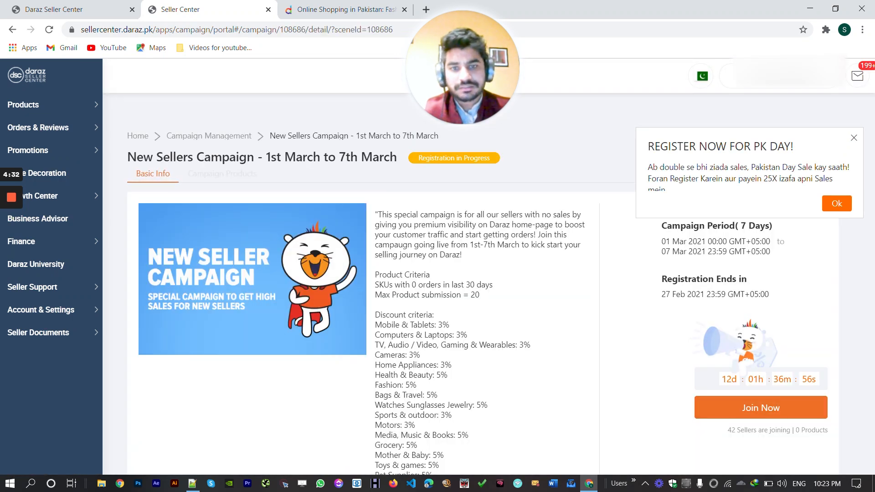
pyautogui.scroll(-3, 457, 133)
pyautogui.scroll(3, 431, 309)
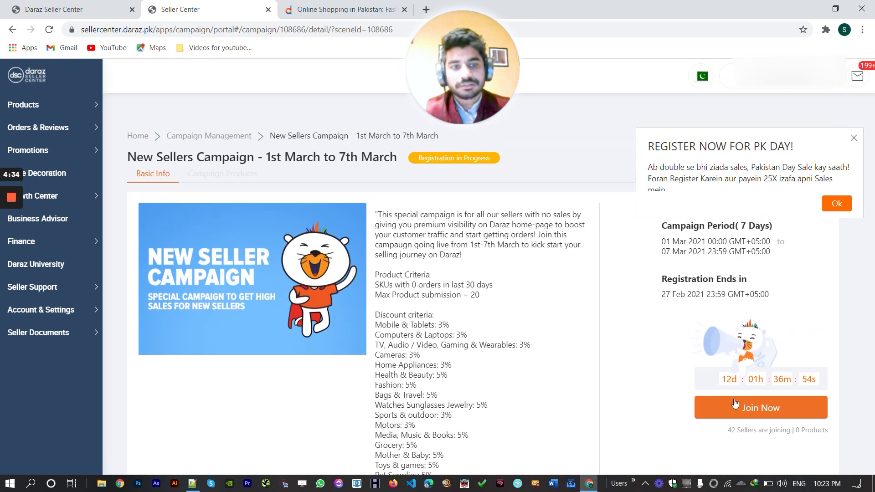
pyautogui.click(763, 409)
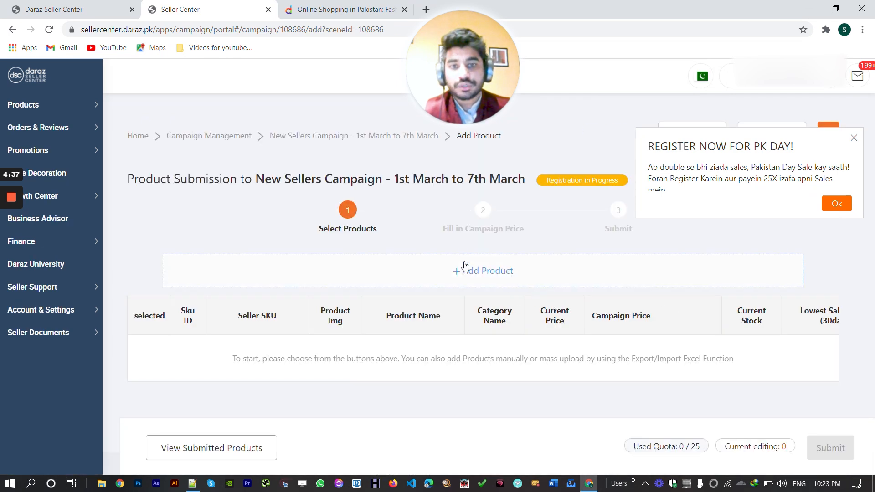
pyautogui.click(211, 136)
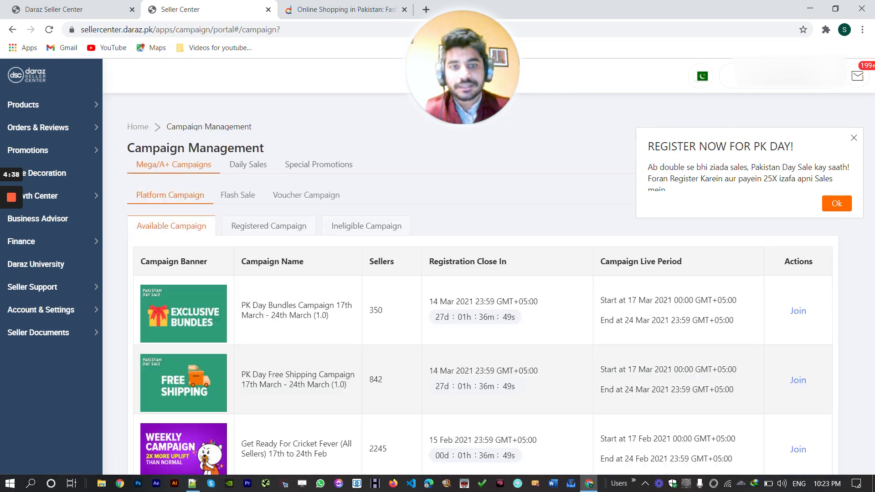
# Join the New Sellers Campaign - 1st March to 7th March from its details page to reach its product submission form
pyautogui.scroll(-3, 629, 422)
pyautogui.click(795, 403)
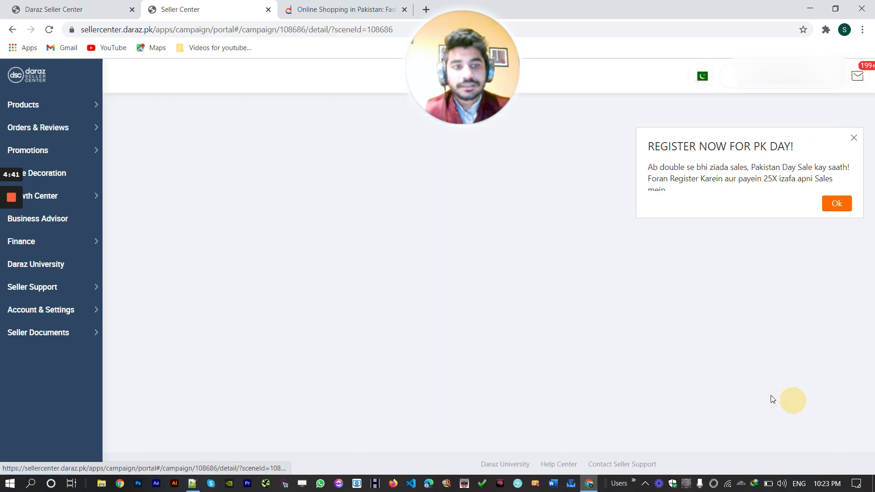
pyautogui.moveTo(724, 434); pyautogui.dragTo(799, 442)
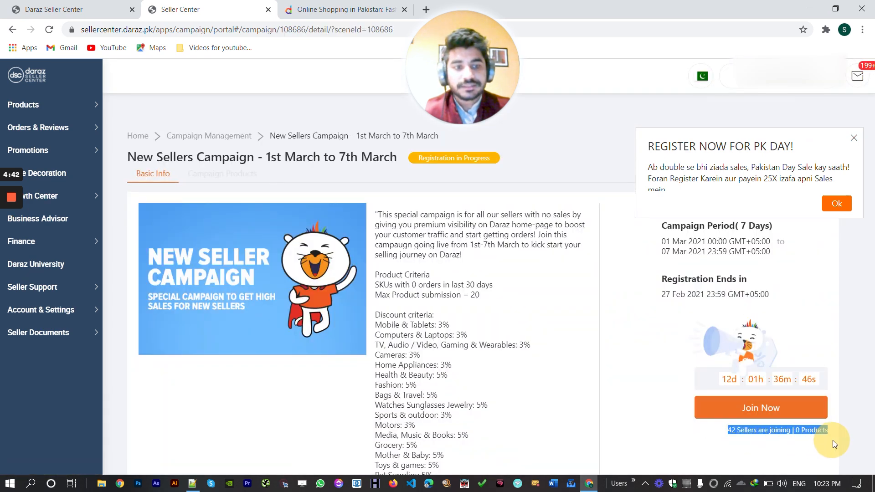
pyautogui.click(815, 441)
pyautogui.click(724, 406)
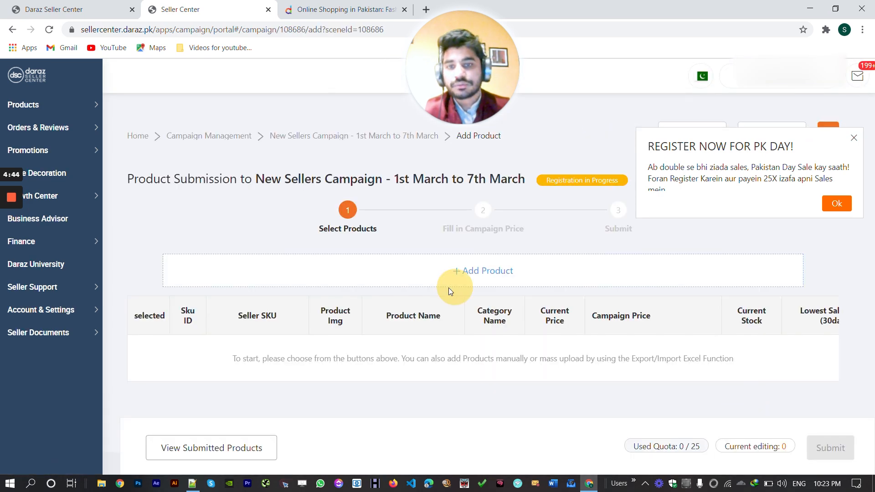
# Add the eligible product to the New Sellers Campaign submission
pyautogui.click(437, 273)
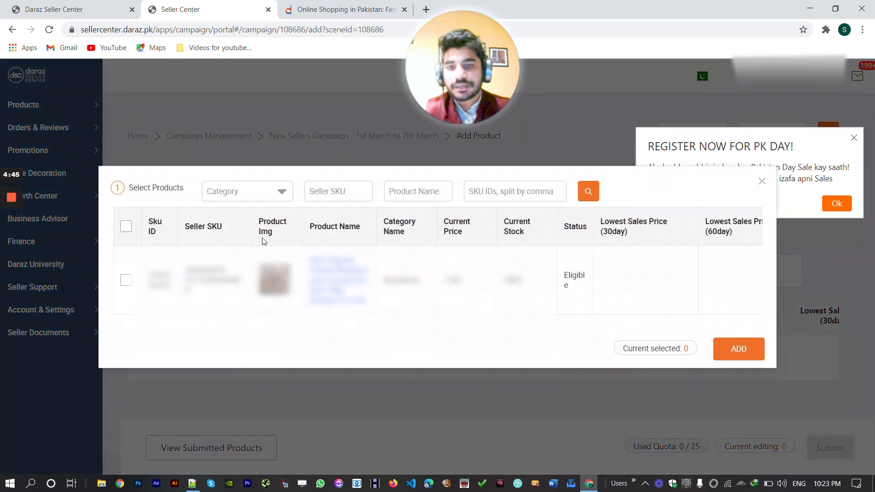
pyautogui.click(126, 280)
pyautogui.click(739, 349)
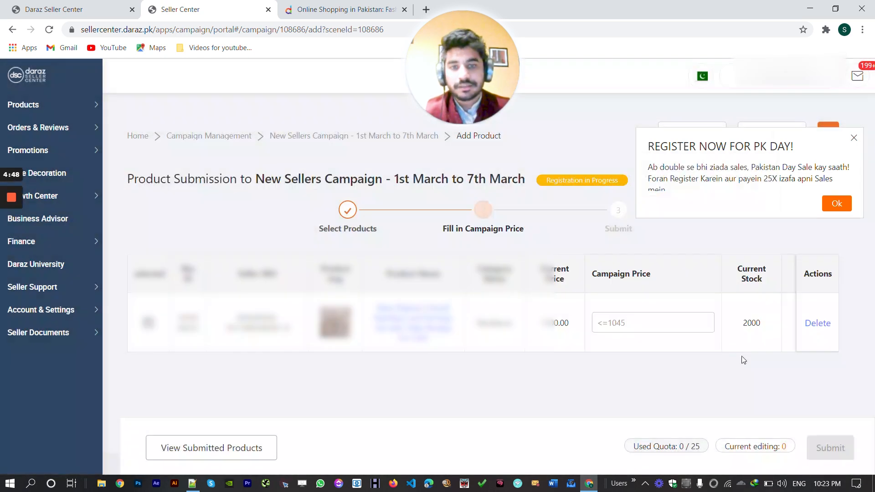
# Set the added product's campaign price to 1040 and submit it to the New Sellers Campaign
pyautogui.click(624, 319)
pyautogui.write('10')
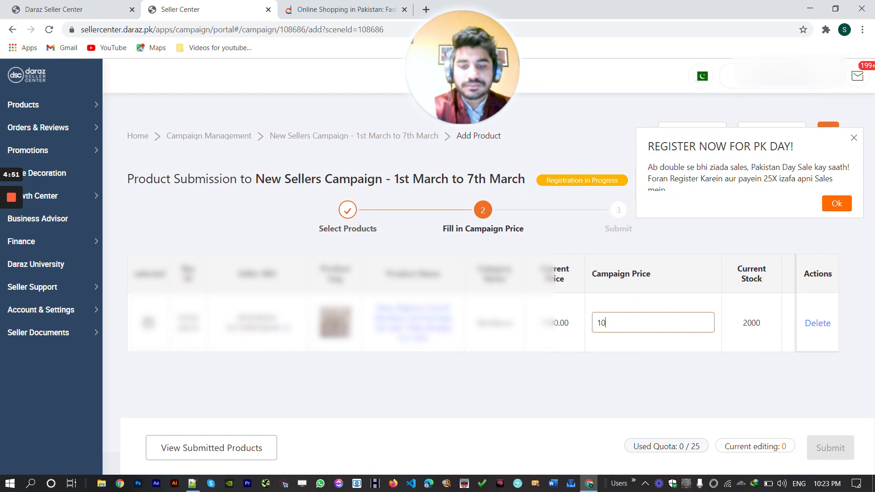
pyautogui.write('40')
pyautogui.click(566, 326)
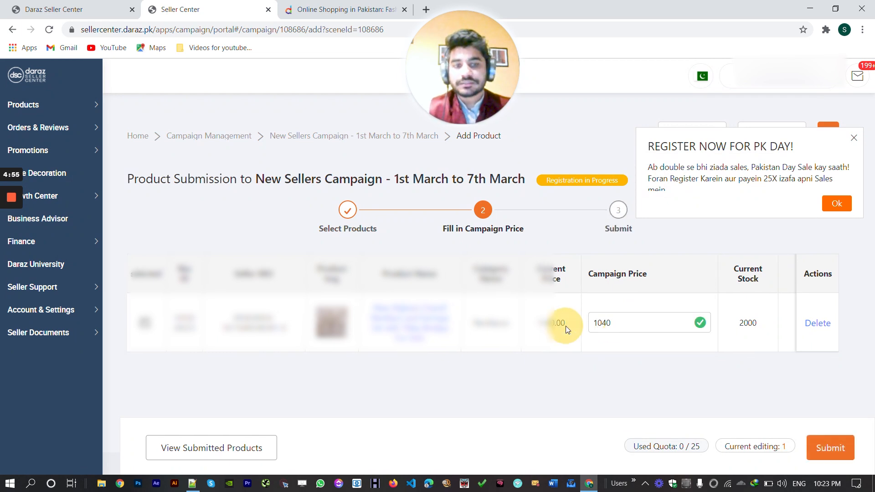
pyautogui.click(822, 444)
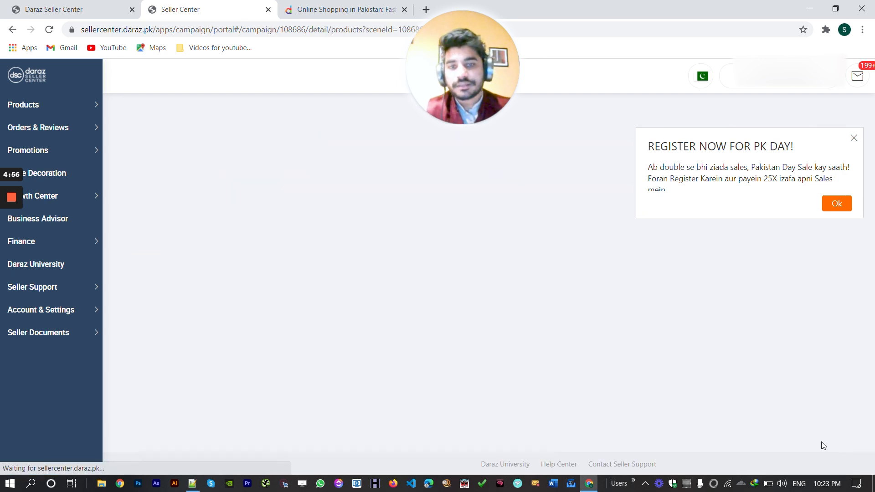
# Try to join the Get Ready For Cricket Fever campaign by adding a product, and return to the campaign list
pyautogui.click(180, 134)
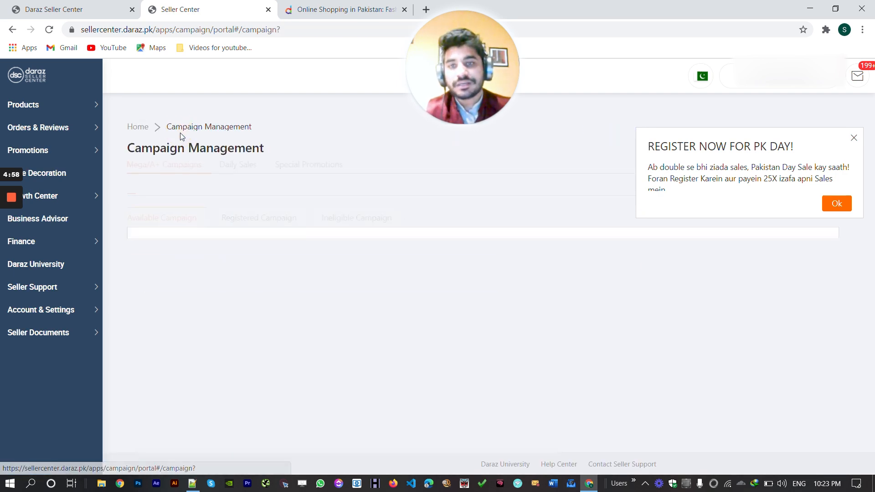
pyautogui.scroll(-2, 303, 311)
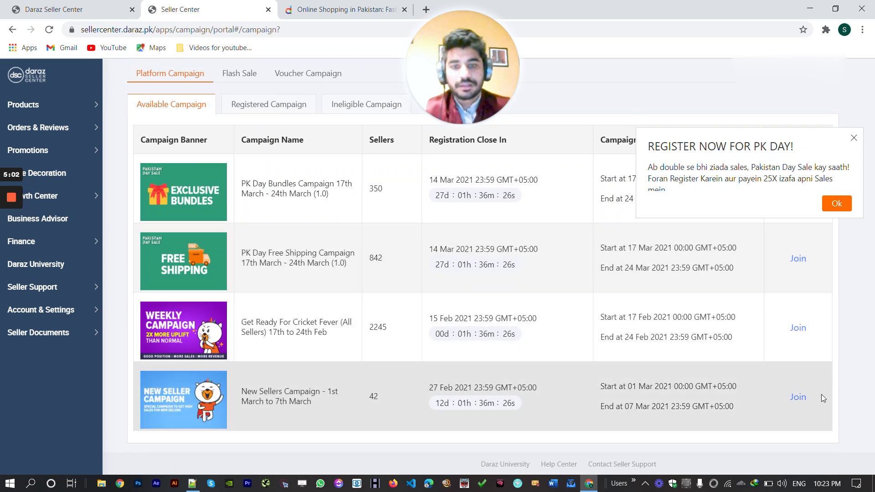
pyautogui.click(795, 328)
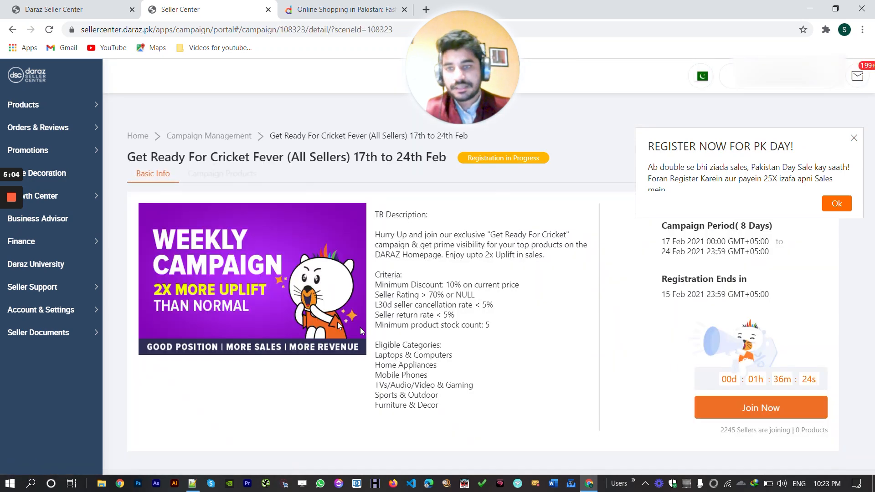
pyautogui.click(743, 407)
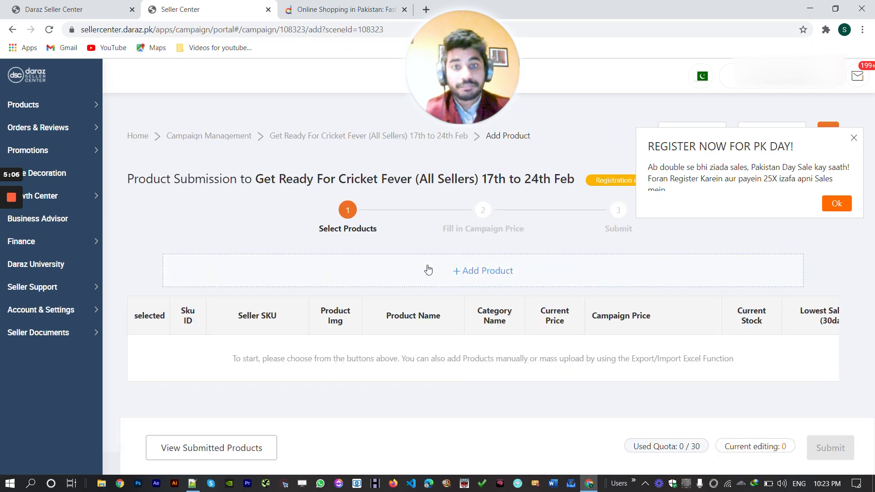
pyautogui.click(429, 270)
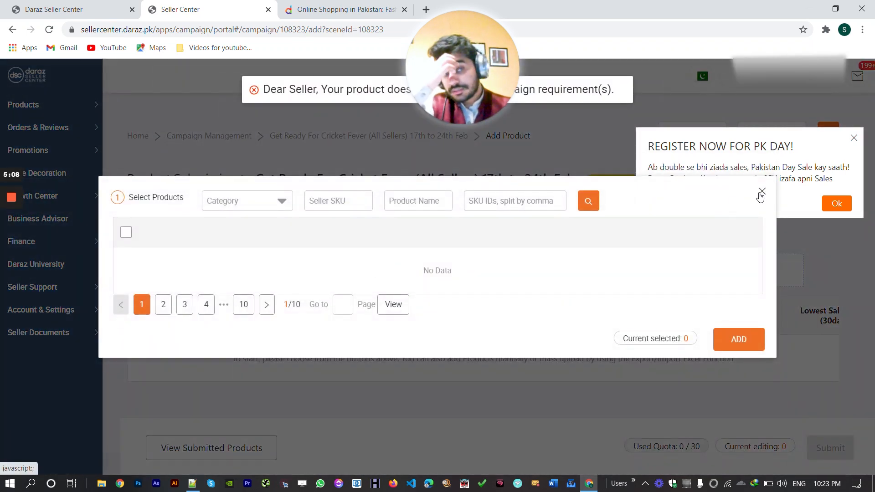
pyautogui.click(761, 192)
pyautogui.click(206, 135)
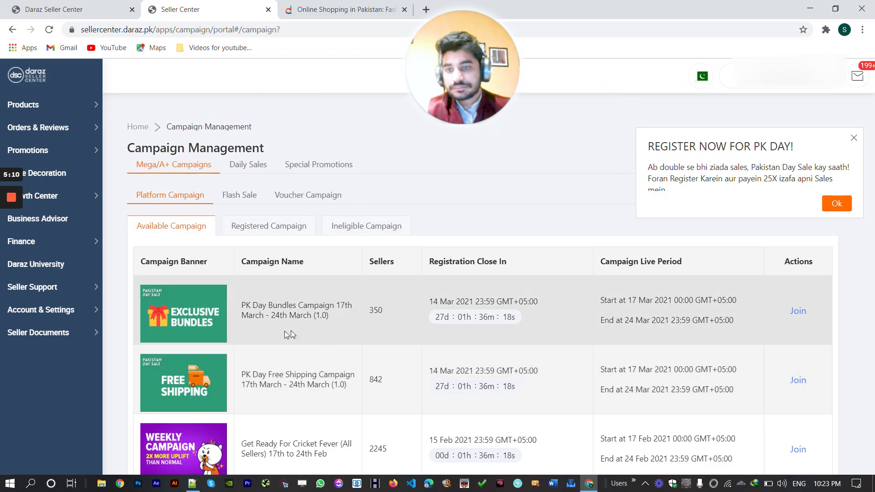
# Examine the PK Day Bundles Campaign entry among the available platform campaigns
pyautogui.scroll(-3, 318, 335)
pyautogui.scroll(2, 246, 164)
pyautogui.scroll(-1, 204, 259)
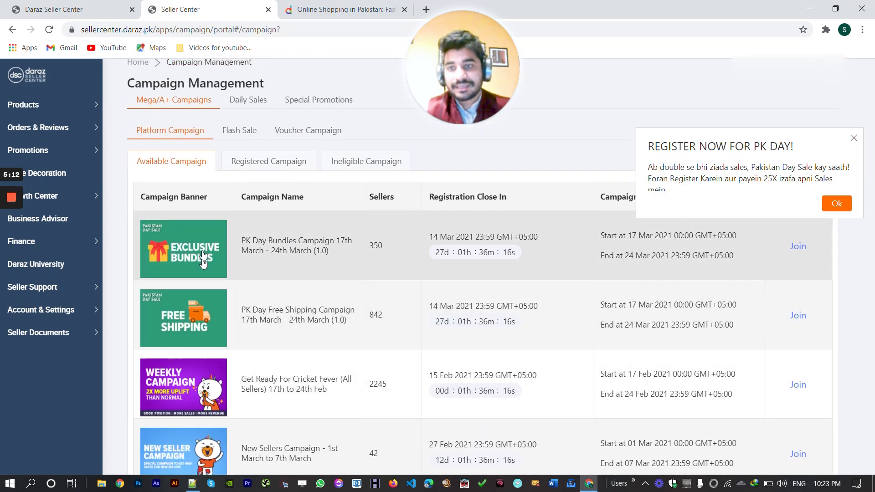
pyautogui.moveTo(239, 233); pyautogui.dragTo(333, 256)
pyautogui.click(330, 256)
pyautogui.doubleClick(258, 238)
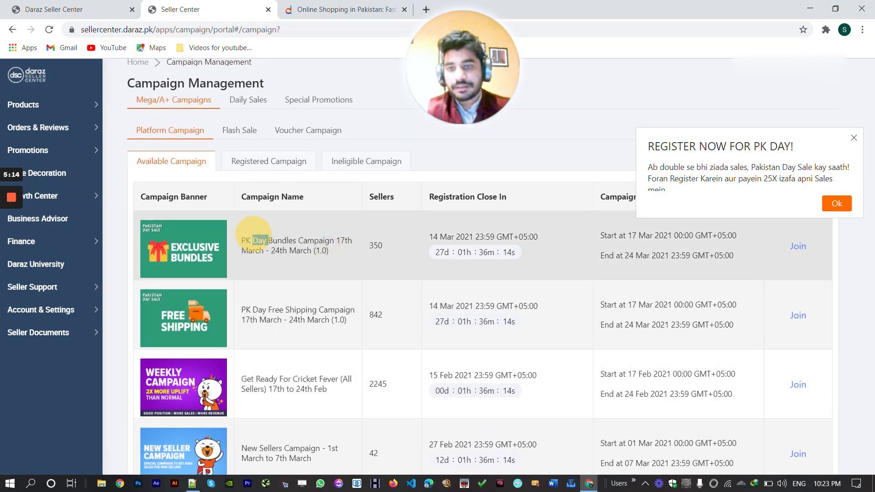
pyautogui.click(254, 234)
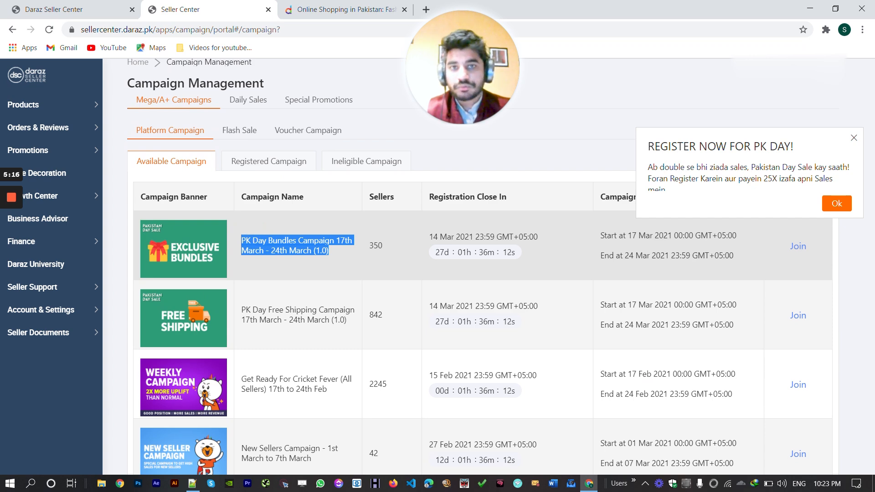
# List the registered platform campaigns and examine the PK Day - Mega campaign entry for top selling SKUs
pyautogui.click(290, 174)
pyautogui.click(288, 170)
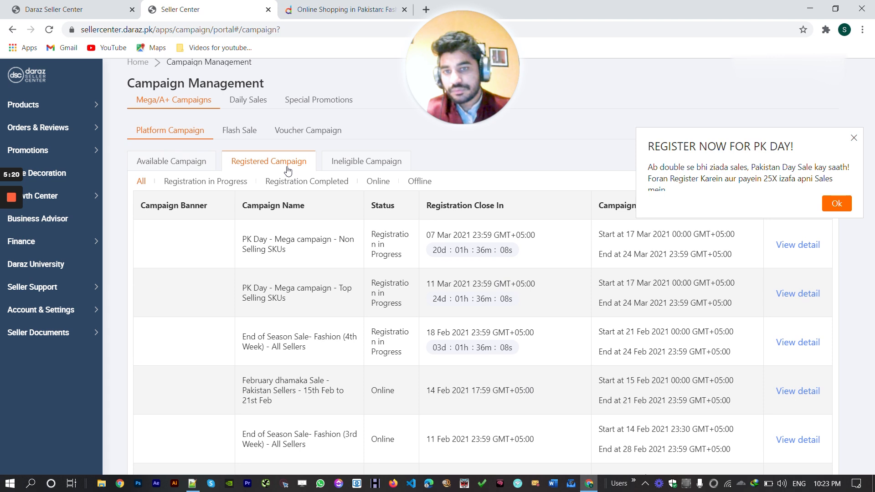
pyautogui.moveTo(246, 250); pyautogui.dragTo(314, 256)
pyautogui.click(314, 255)
pyautogui.tripleClick(313, 256)
pyautogui.tripleClick(284, 325)
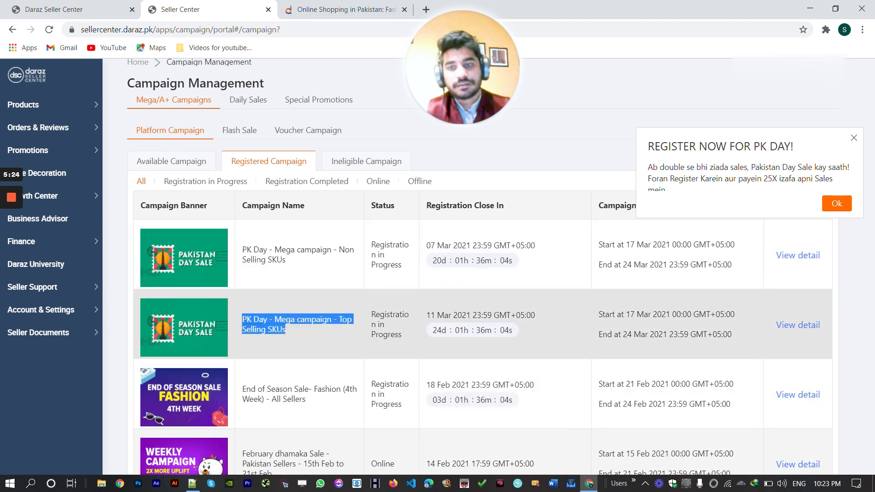
pyautogui.click(247, 313)
pyautogui.moveTo(247, 312)
pyautogui.mouseDown()
pyautogui.moveTo(326, 333)
pyautogui.moveTo(245, 315)
pyautogui.mouseUp()
pyautogui.click(320, 332)
pyautogui.click(268, 312)
pyautogui.tripleClick(267, 312)
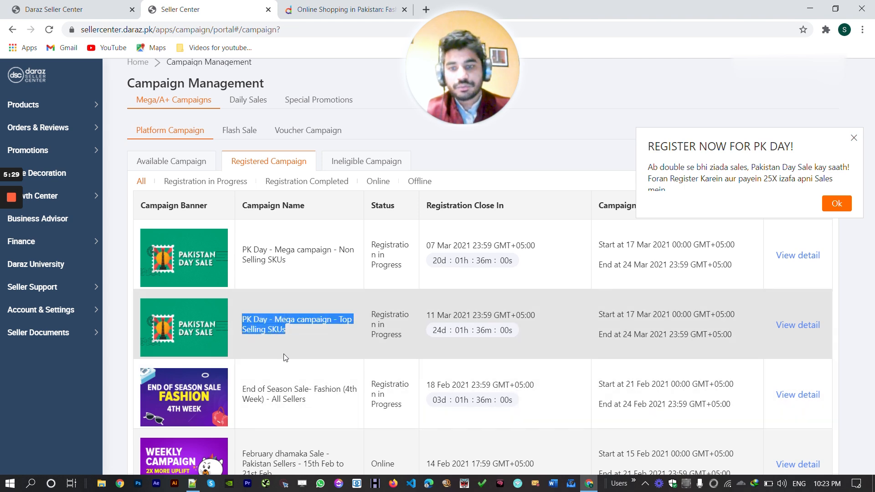
pyautogui.scroll(1, 297, 314)
pyautogui.moveTo(242, 304); pyautogui.dragTo(286, 319)
pyautogui.moveTo(238, 379); pyautogui.dragTo(322, 389)
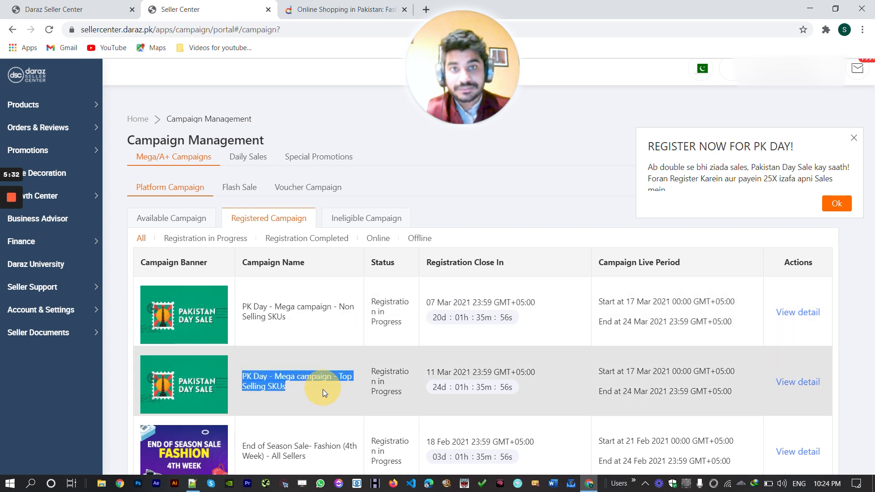
pyautogui.click(316, 391)
# Examine the PK Day - Mega campaign entry for non selling SKUs among the registered campaigns
pyautogui.moveTo(238, 302); pyautogui.dragTo(299, 323)
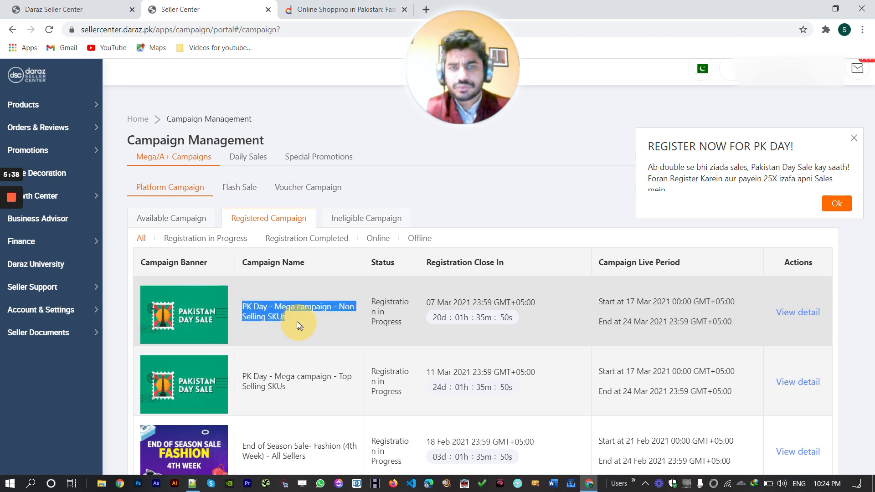
pyautogui.click(309, 308)
pyautogui.moveTo(267, 307); pyautogui.dragTo(282, 308)
pyautogui.tripleClick(340, 321)
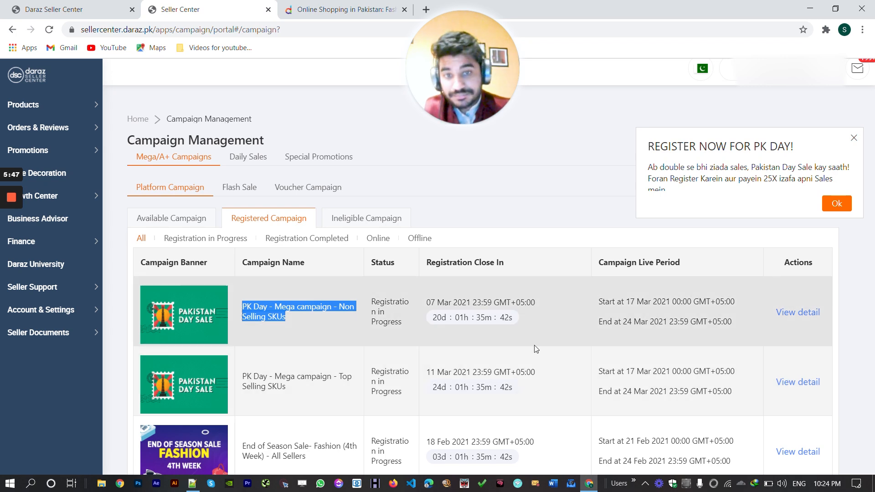
# Filter the registered campaigns to the online ones, review the first one's submitted products, and return to the campaign list
pyautogui.click(369, 239)
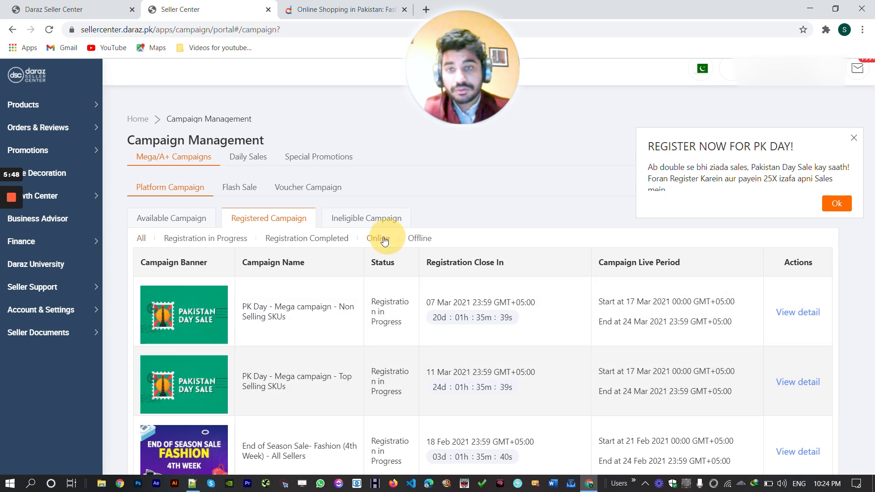
pyautogui.click(781, 310)
pyautogui.scroll(-5, 369, 370)
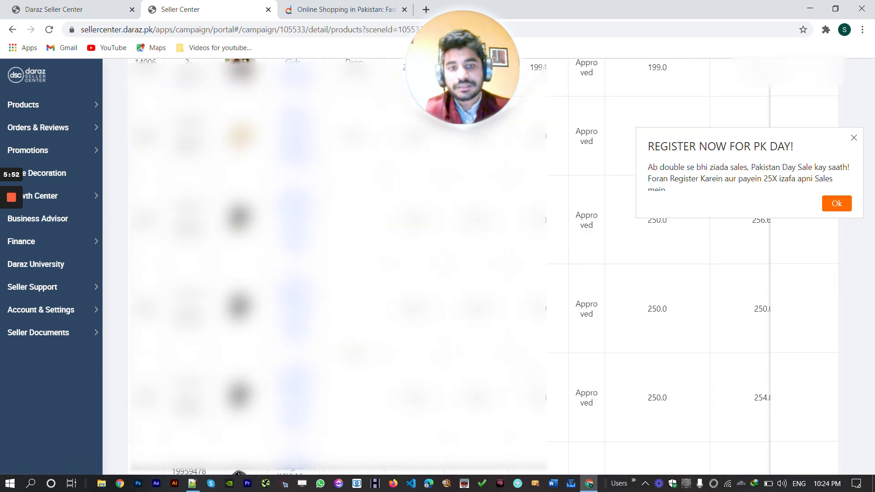
pyautogui.scroll(10, 438, 273)
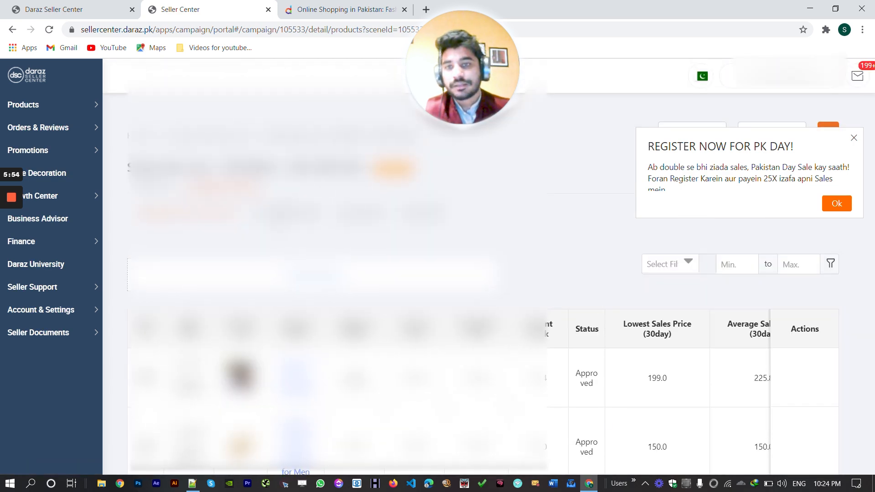
pyautogui.click(226, 136)
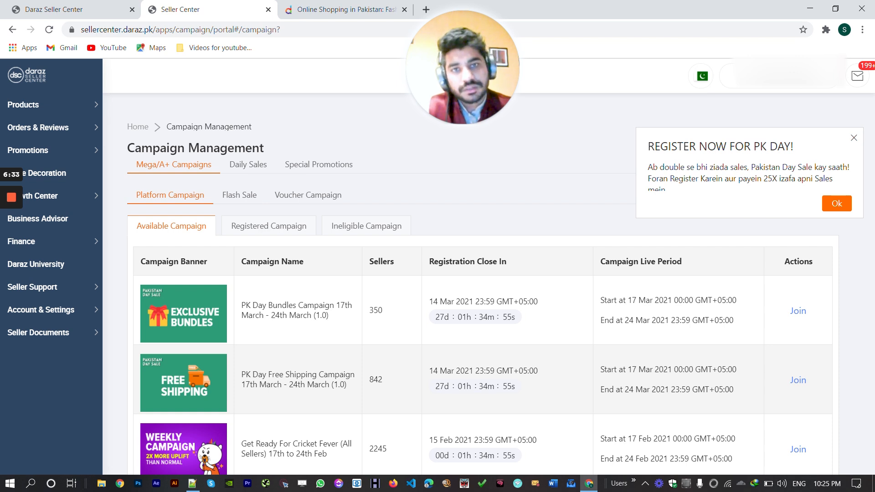
# Join the PK Day Vouchers Campaign 17th March - 24th March and start a new Regular Channel voucher
pyautogui.click(308, 196)
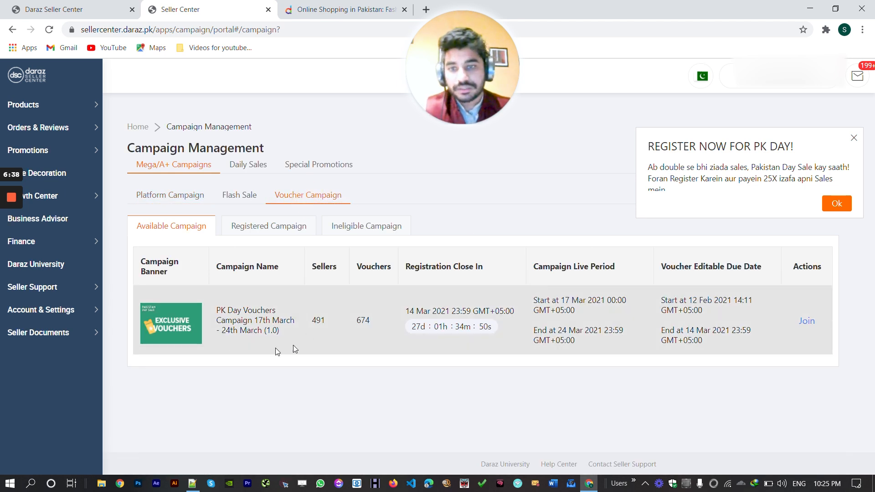
pyautogui.moveTo(217, 310); pyautogui.dragTo(300, 340)
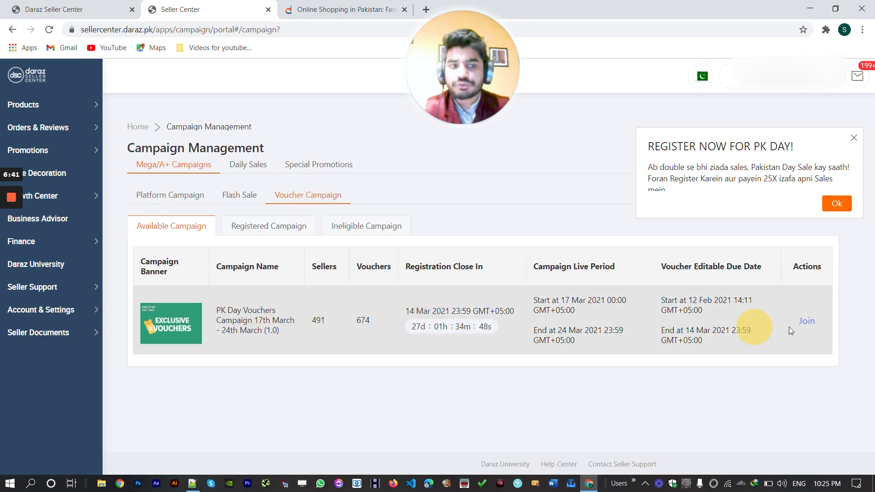
pyautogui.click(805, 322)
pyautogui.scroll(-3, 610, 413)
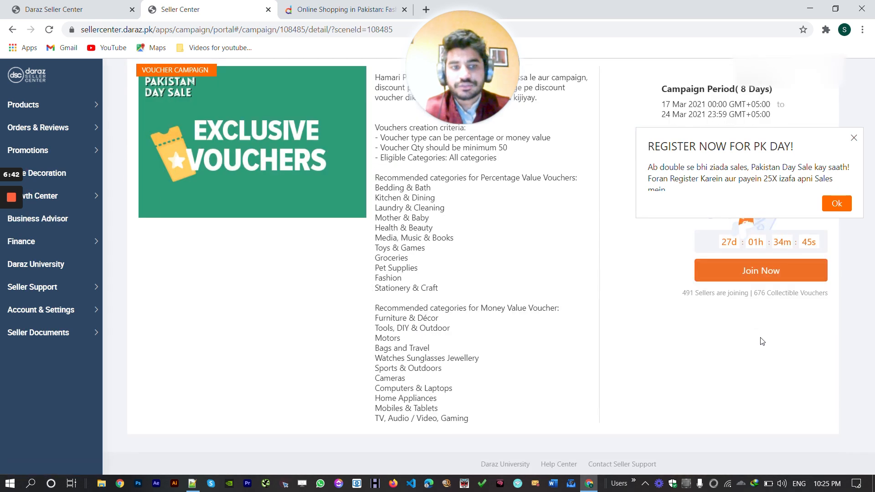
pyautogui.click(746, 281)
pyautogui.moveTo(481, 213)
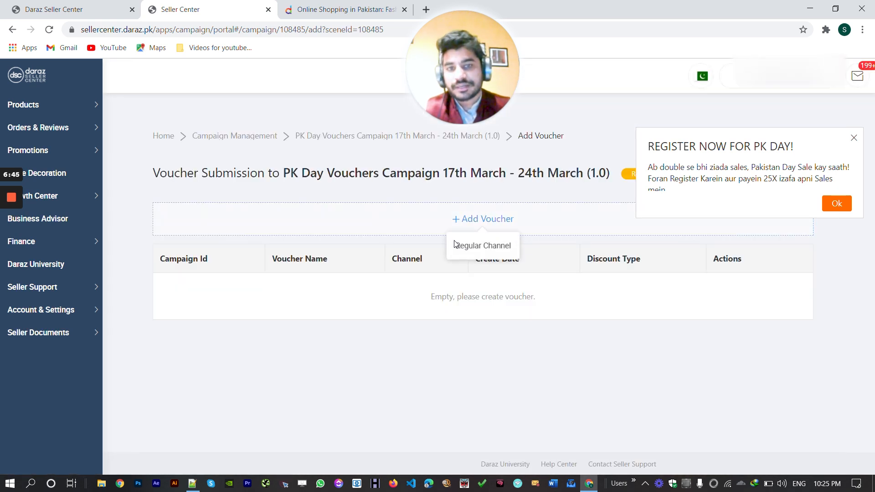
pyautogui.click(475, 249)
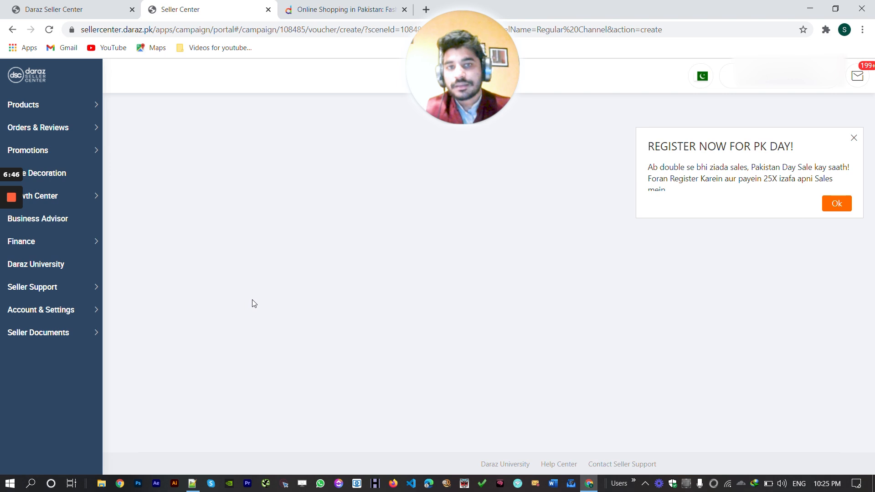
# Set the money value voucher's discount value to 100 PKR and its minimum spend to 500 PKR
pyautogui.scroll(-2, 310, 284)
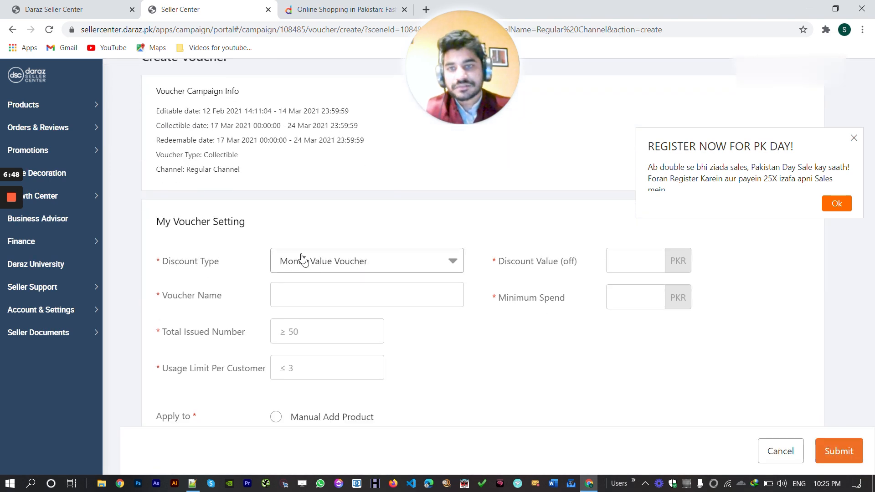
pyautogui.click(636, 260)
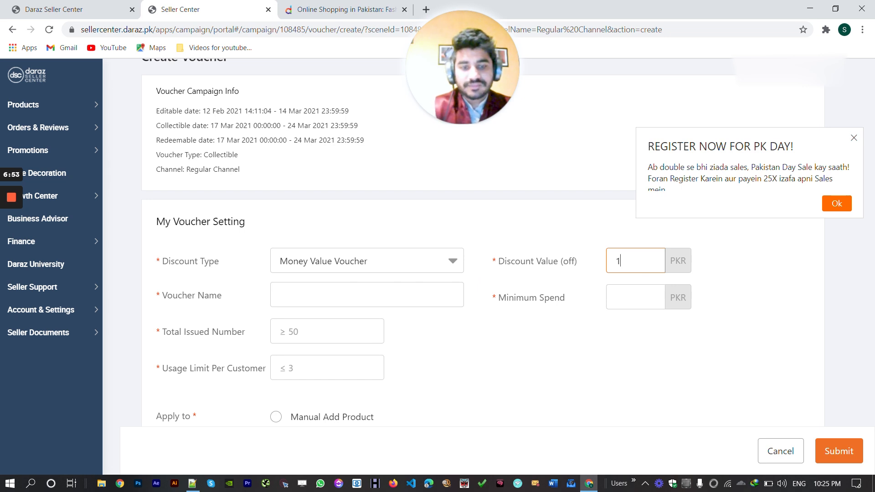
pyautogui.click(574, 303)
pyautogui.click(621, 296)
pyautogui.write('500')
# Clear the partially entered voucher name and set the voucher's discount value to 50 PKR
pyautogui.click(318, 294)
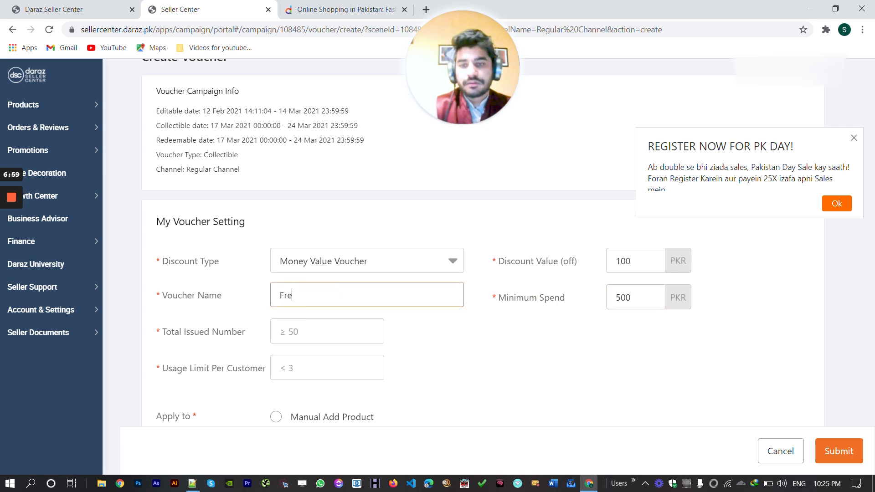
pyautogui.press('BackSpace')
pyautogui.press('BackSpace')
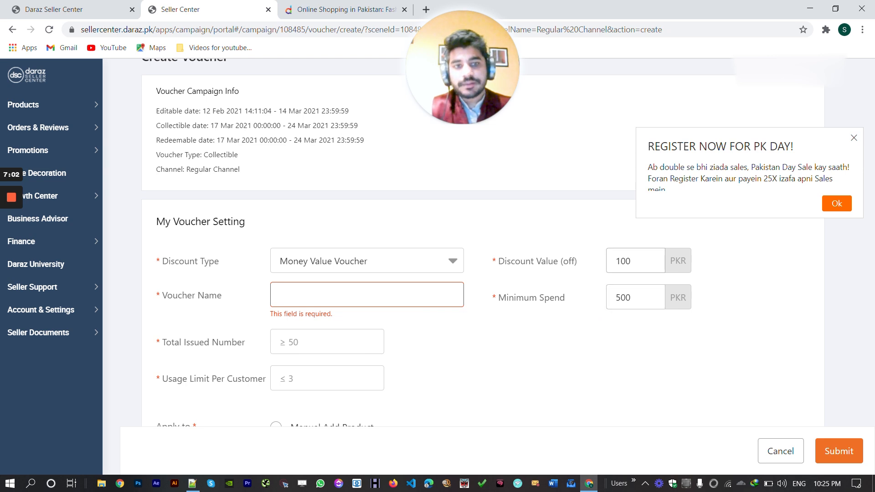
pyautogui.click(587, 256)
pyautogui.write('50')
# Name the voucher "fivepercent"
pyautogui.click(396, 275)
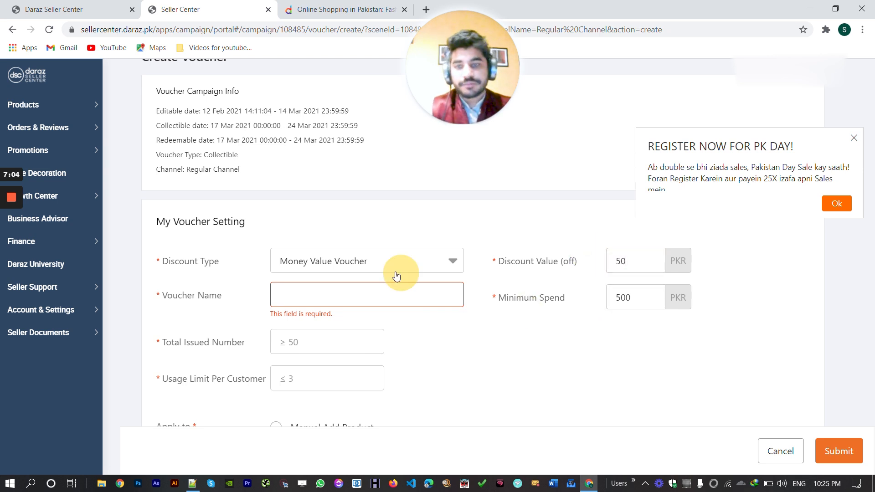
pyautogui.click(379, 283)
pyautogui.write('S')
pyautogui.press('BackSpace')
pyautogui.write('fivepercent')
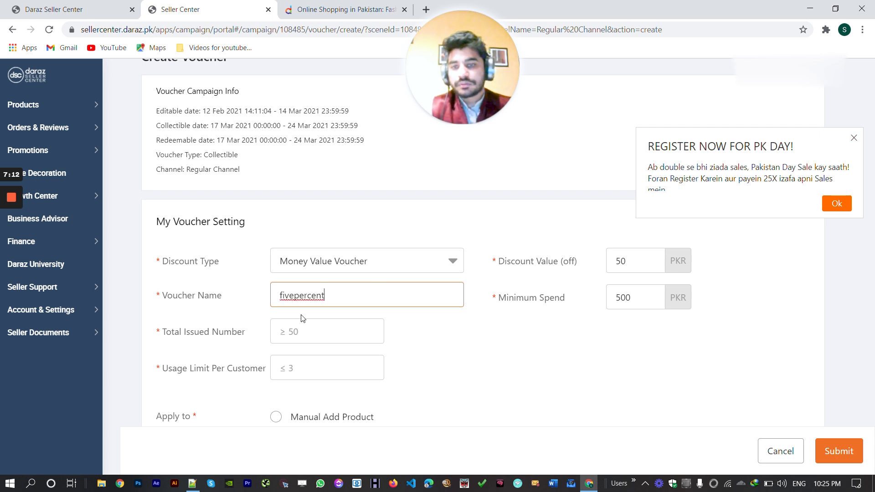
# Set the voucher's total issued number to 50 and its usage limit per customer to 1
pyautogui.click(312, 332)
pyautogui.write('4')
pyautogui.press('BackSpace')
pyautogui.write('50')
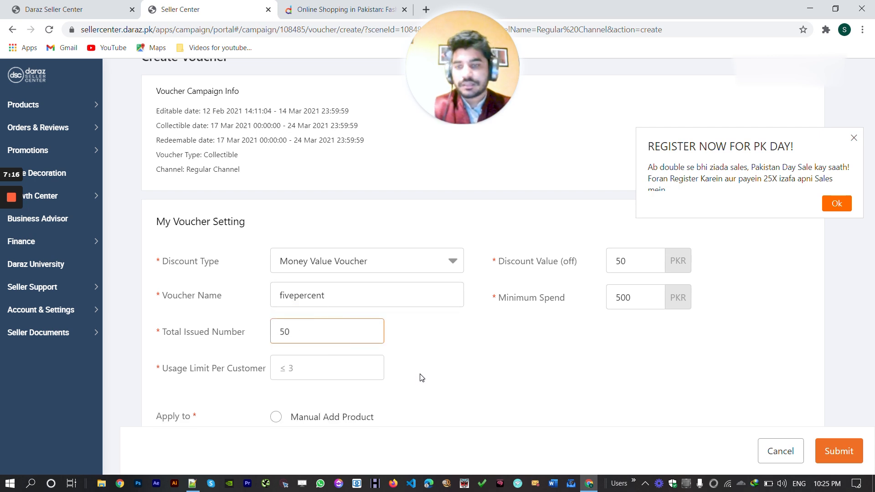
pyautogui.scroll(-1, 420, 374)
pyautogui.click(307, 314)
pyautogui.click(445, 326)
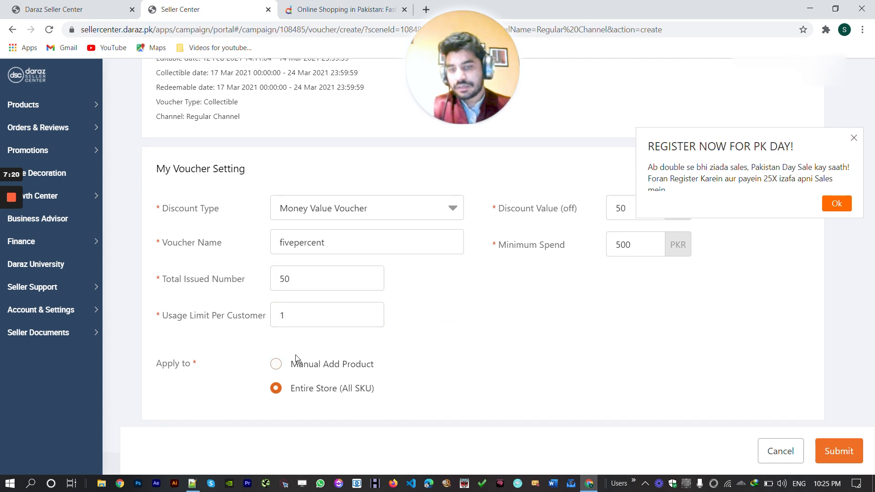
# Submit and confirm the store-wide money value voucher, and dismiss the PK Day registration notice
pyautogui.click(839, 451)
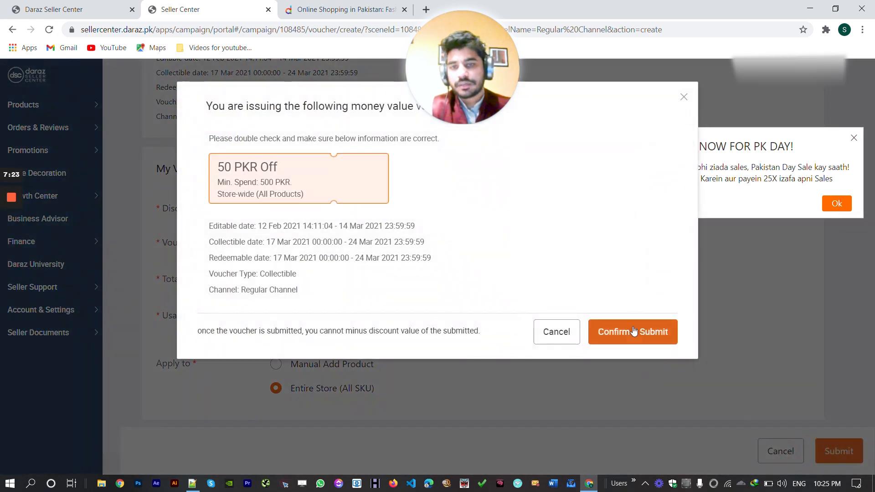
pyautogui.click(638, 336)
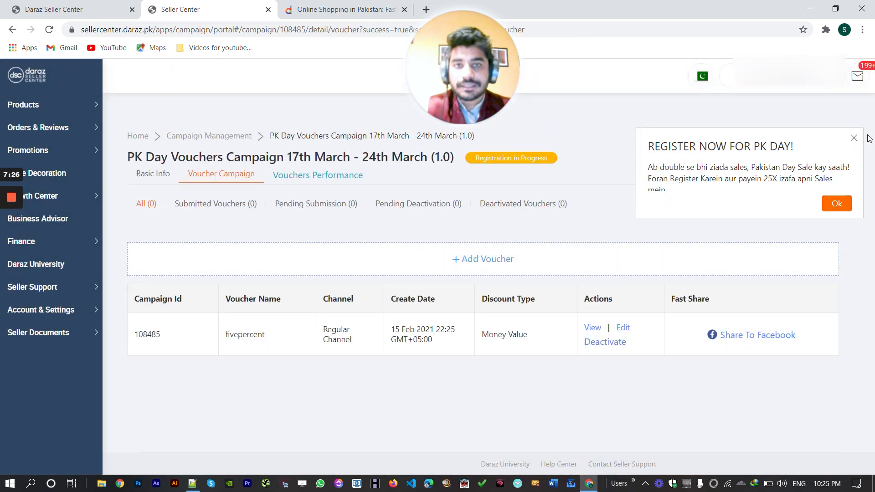
pyautogui.tripleClick(853, 142)
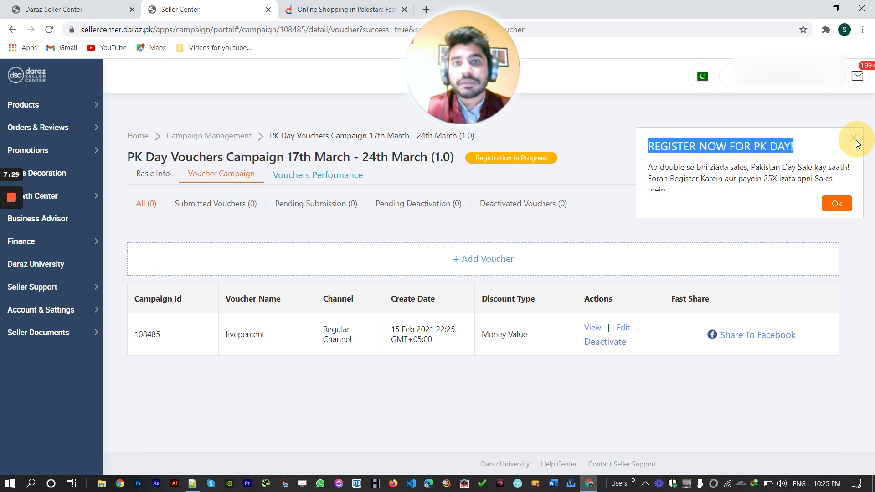
pyautogui.click(854, 138)
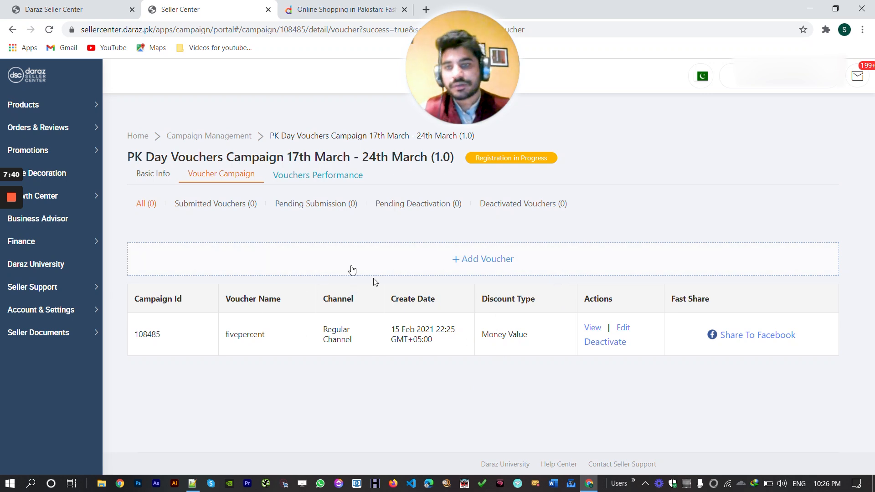
# Return to Campaign Management and check the Daily Sales section for registered and available campaigns
pyautogui.click(183, 138)
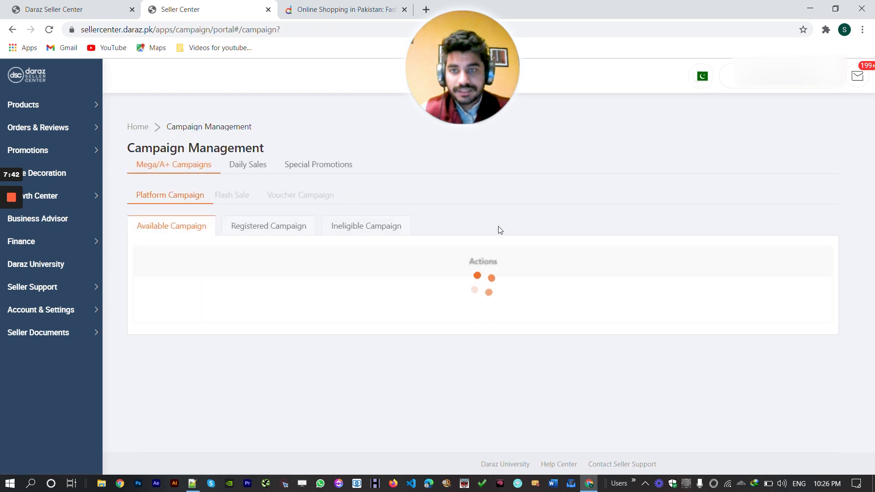
pyautogui.click(243, 165)
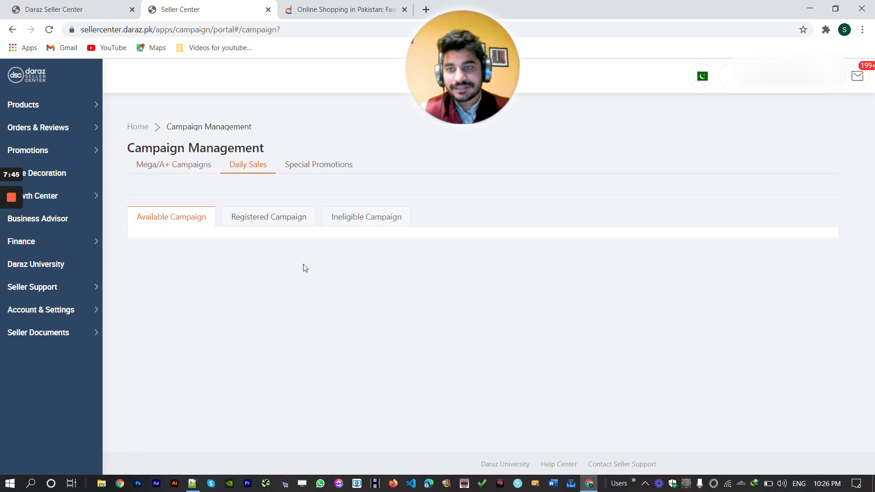
pyautogui.click(248, 219)
pyautogui.click(175, 220)
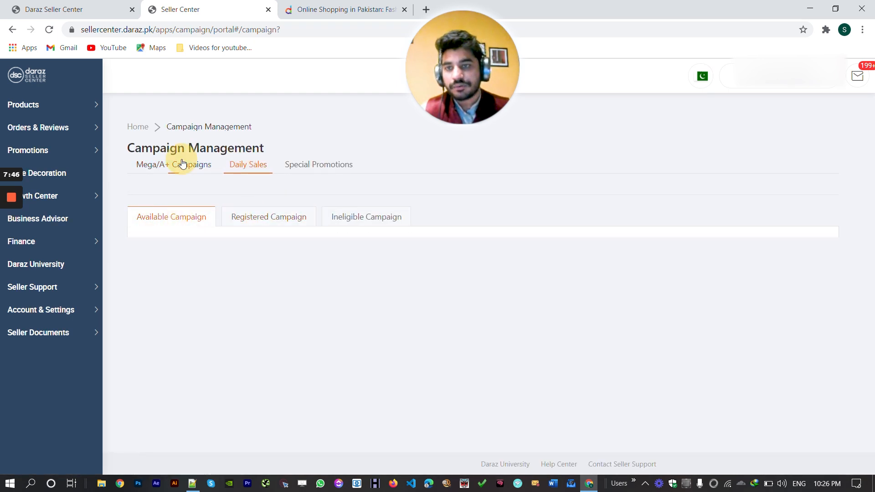
# Review the registered Mega/A+ platform campaigns and filter them to those that are Online
pyautogui.click(179, 164)
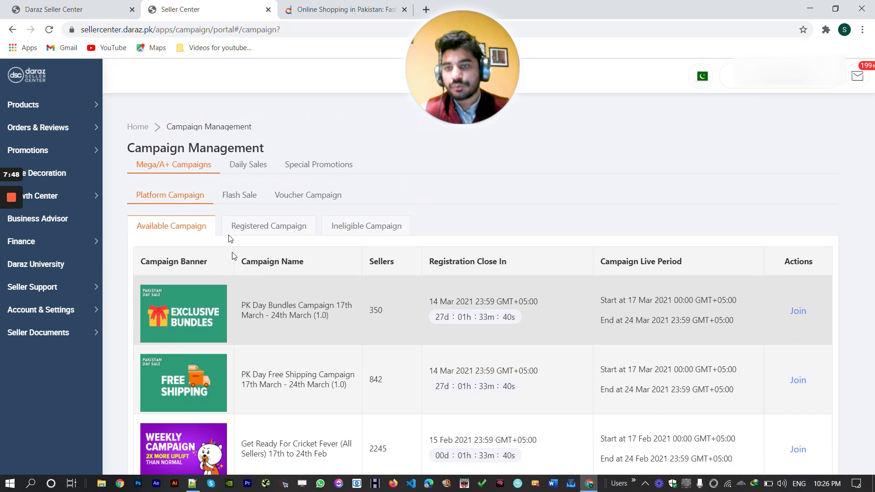
pyautogui.click(262, 229)
pyautogui.scroll(-10, 339, 345)
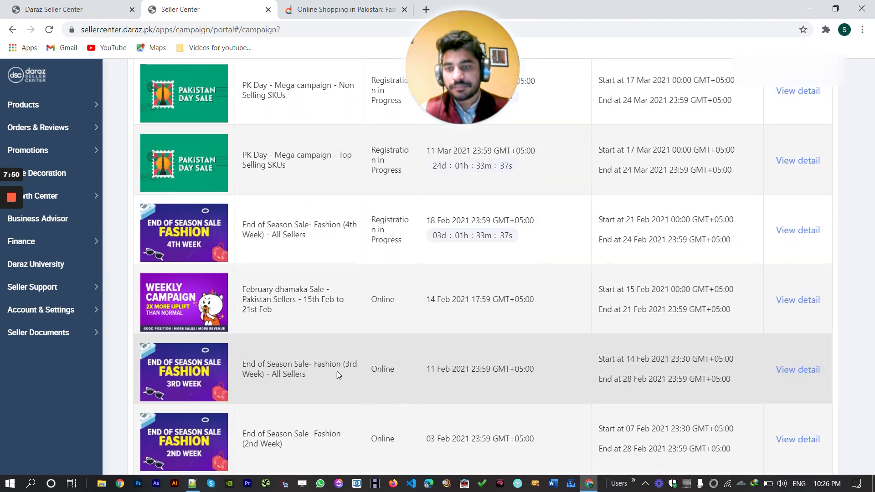
pyautogui.scroll(10, 337, 388)
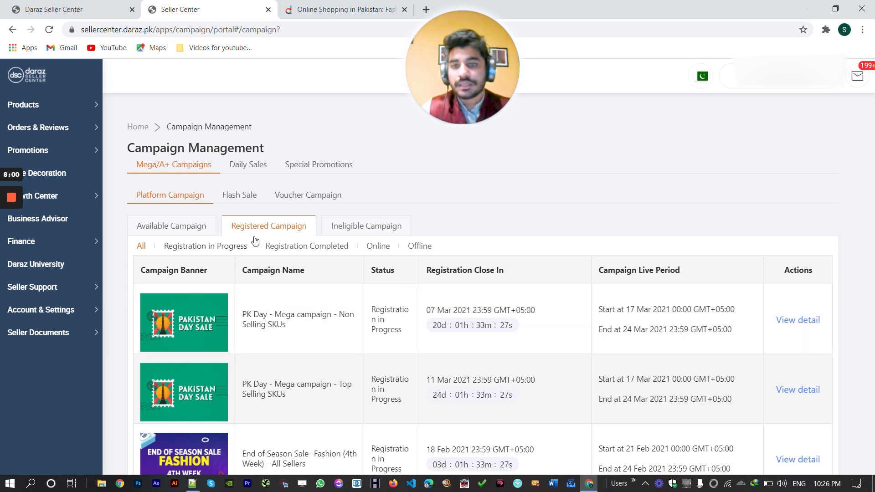
pyautogui.click(372, 247)
pyautogui.scroll(-3, 391, 335)
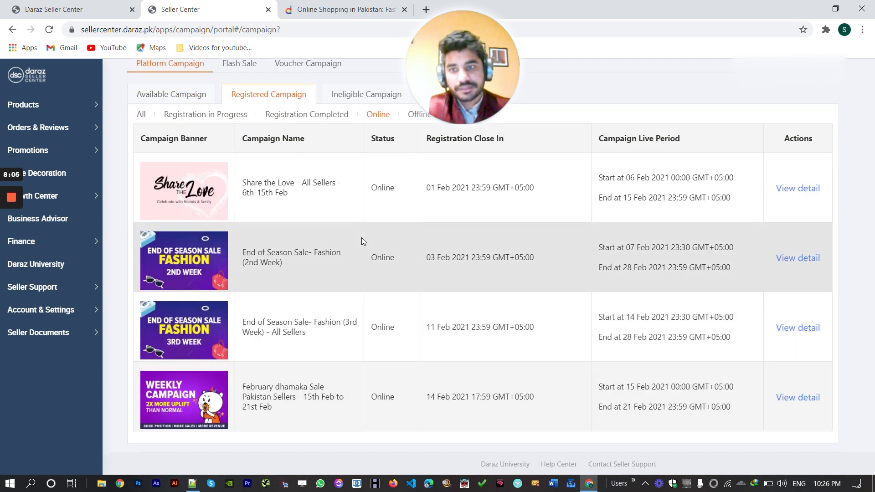
pyautogui.scroll(1, 363, 241)
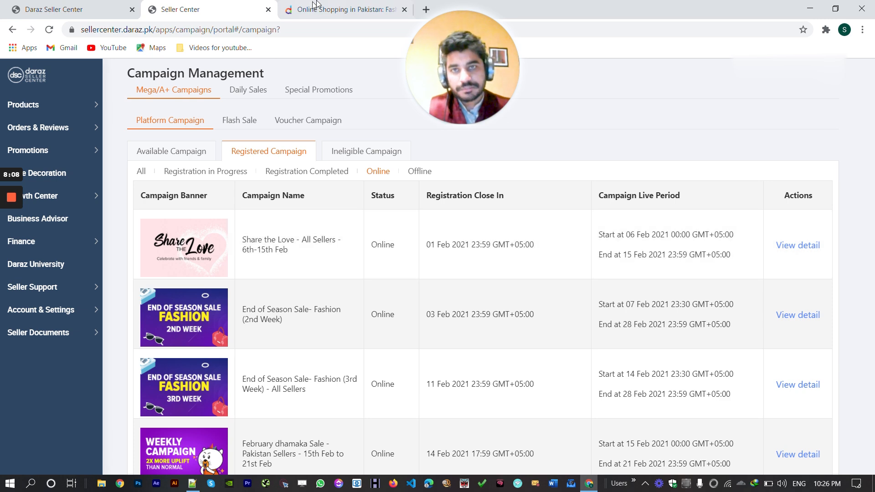
# Switch to the Daraz storefront and browse the Share the Love sale page's discount vouchers and deals
pyautogui.click(344, 9)
pyautogui.scroll(10, 299, 268)
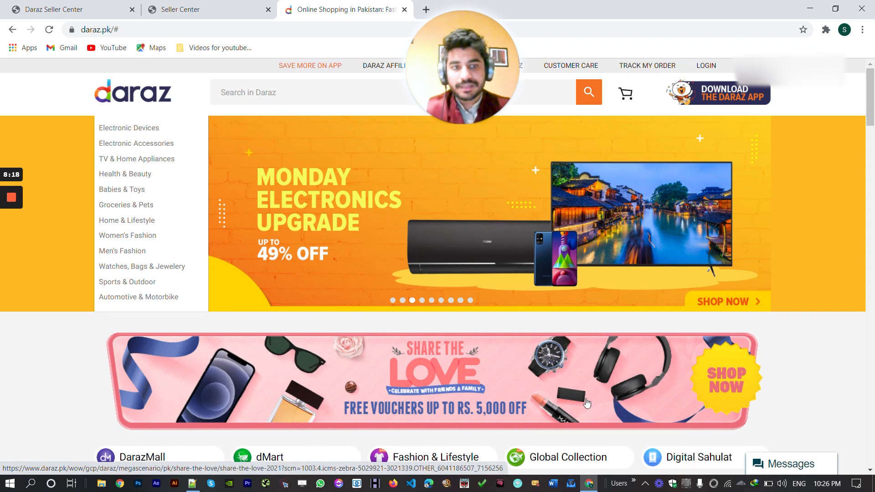
pyautogui.click(729, 386)
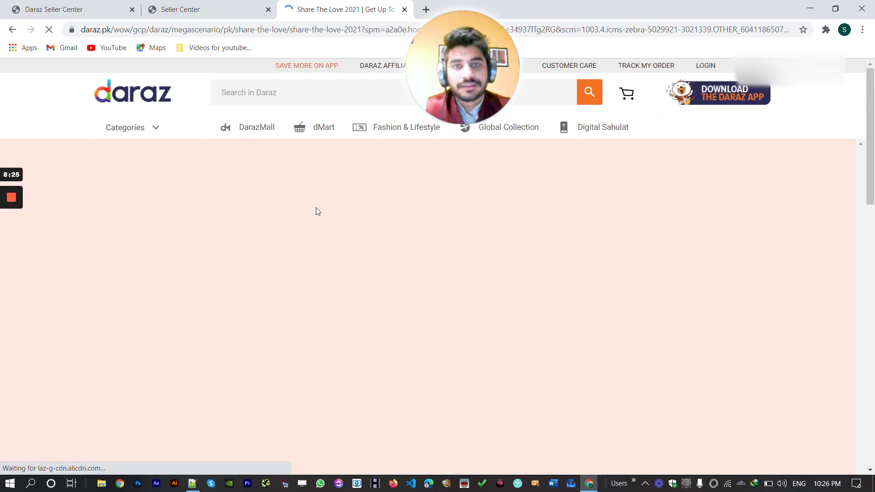
pyautogui.scroll(-10, 316, 207)
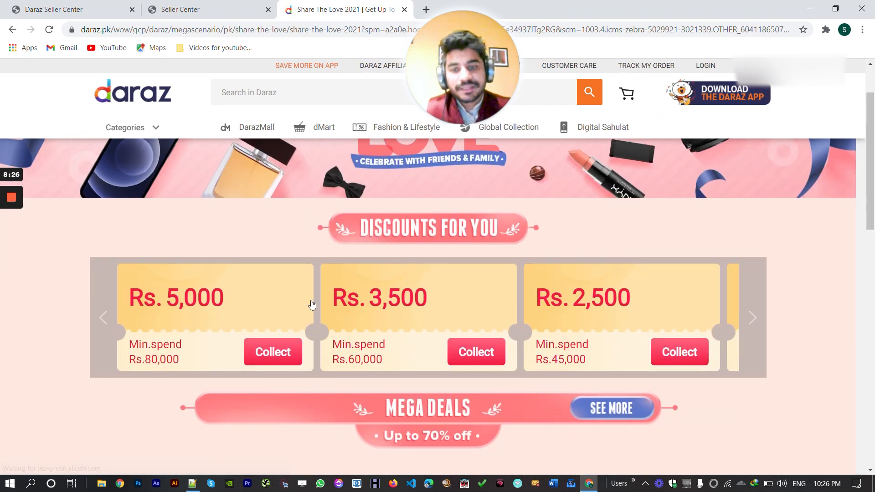
pyautogui.scroll(-1, 313, 314)
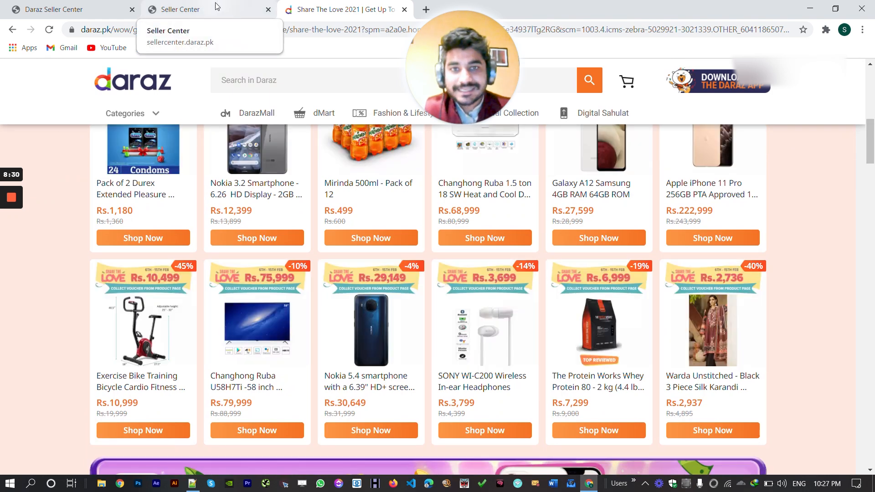
# Switch back to Seller Center, view the Special Promotions campaigns and dismiss the PK Day notice
pyautogui.click(216, 5)
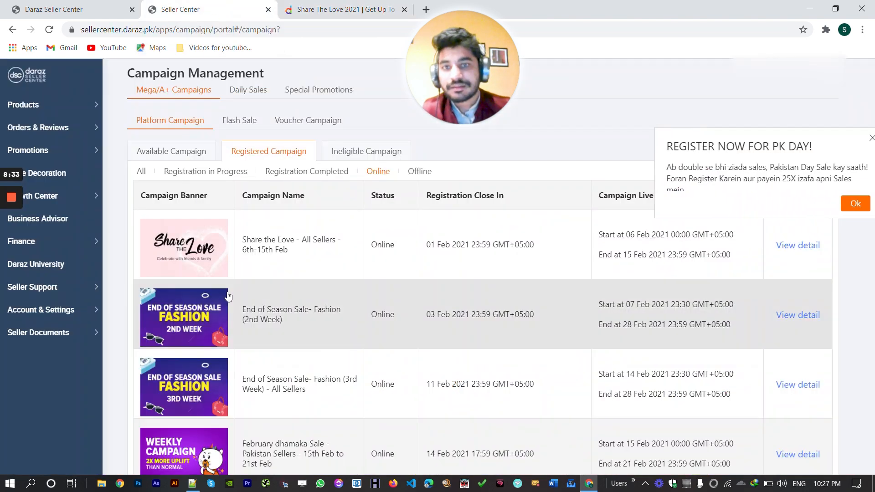
pyautogui.scroll(2, 567, 236)
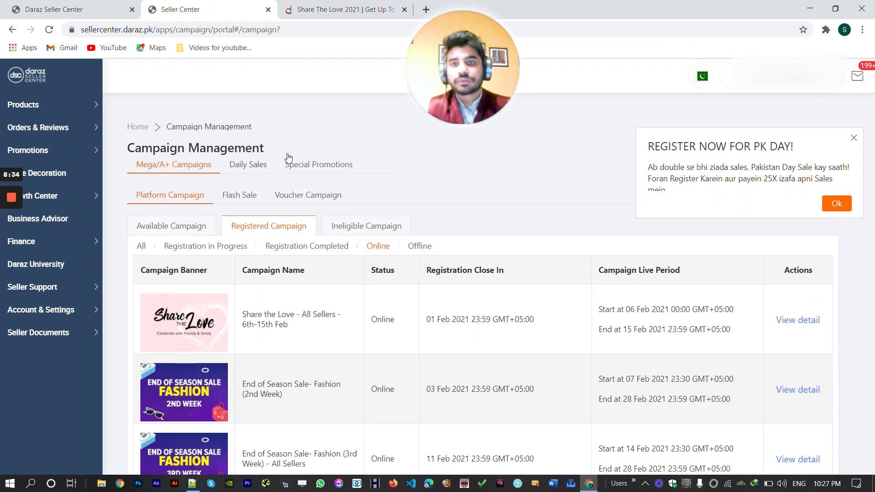
pyautogui.click(336, 164)
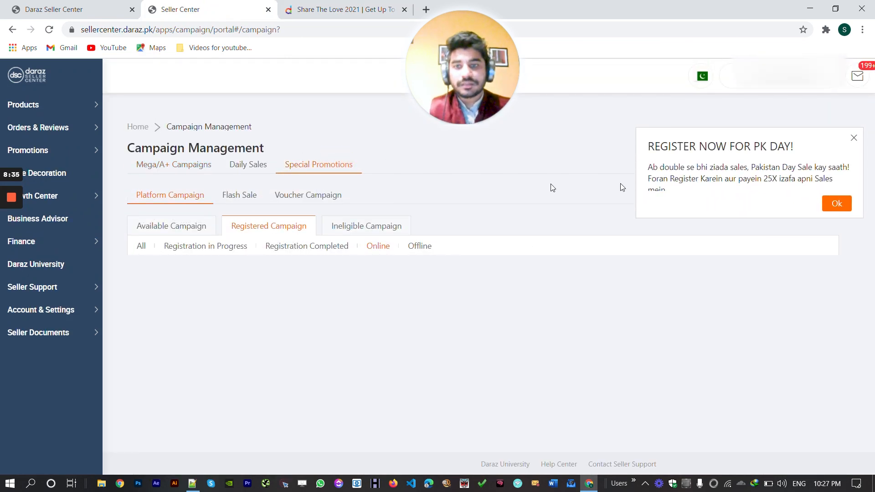
pyautogui.click(854, 138)
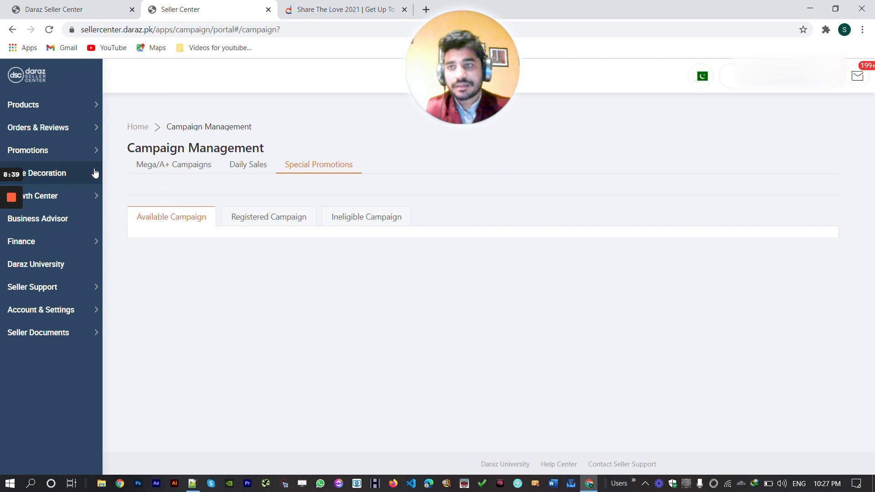
# Open the PK Day Bundles Campaign 17th March - 24th March from the Mega/A+ campaigns and read its bundle types and rules
pyautogui.moveTo(82, 147)
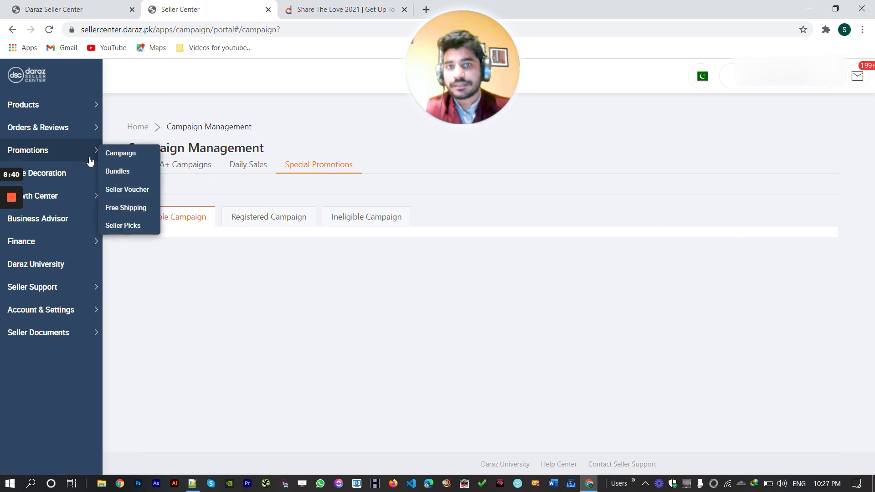
pyautogui.click(172, 164)
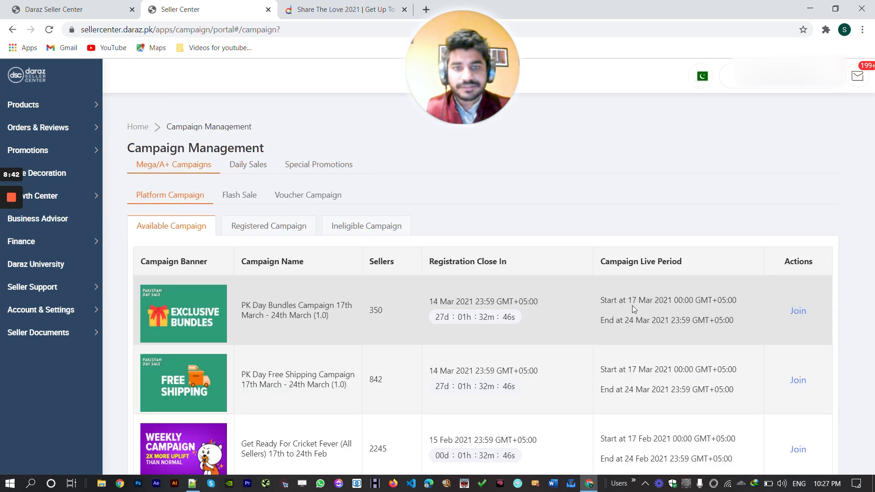
pyautogui.click(793, 312)
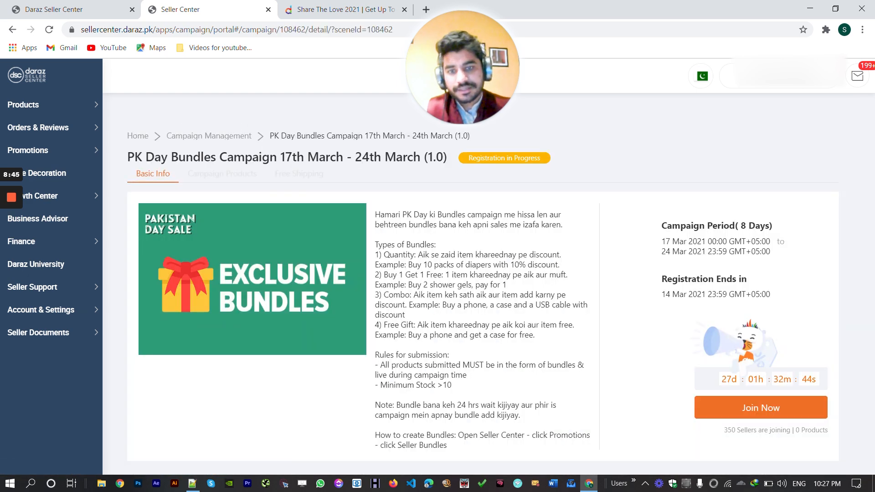
pyautogui.moveTo(376, 213); pyautogui.dragTo(527, 444)
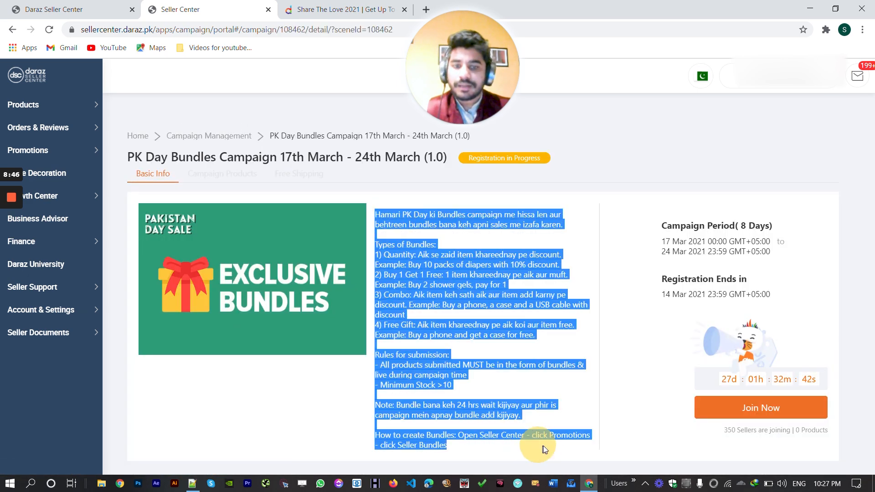
pyautogui.click(532, 423)
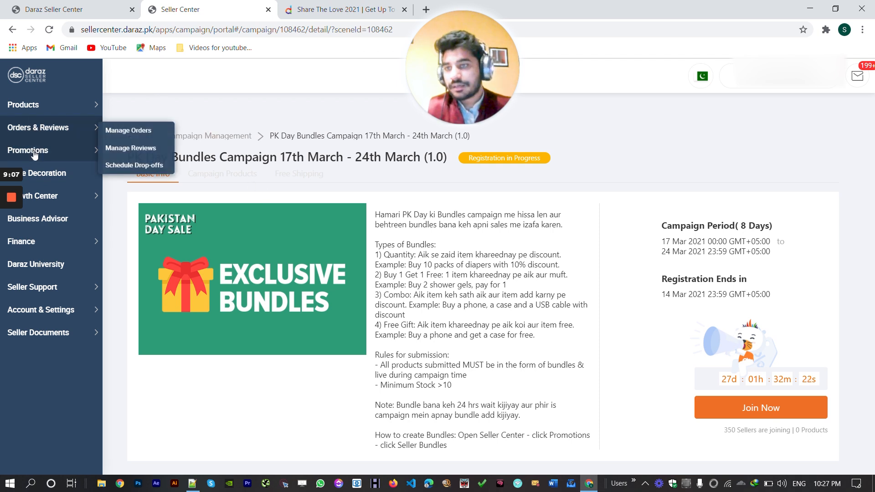
# Go to the seller bundles promotion list, dismiss the notice and start a new promotion
pyautogui.moveTo(35, 152)
pyautogui.click(121, 172)
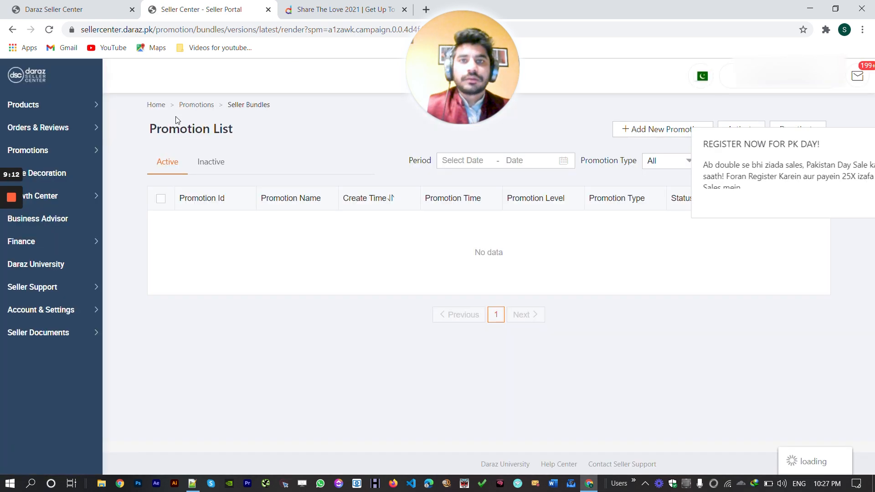
pyautogui.click(853, 133)
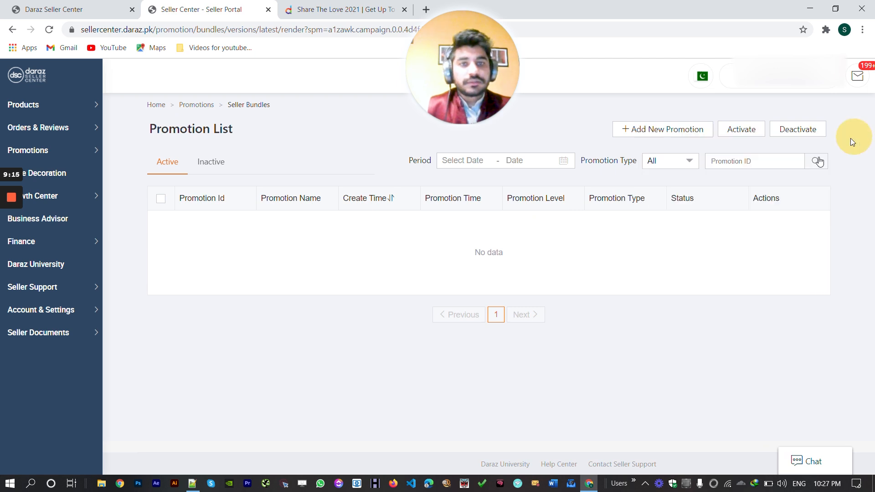
pyautogui.click(660, 130)
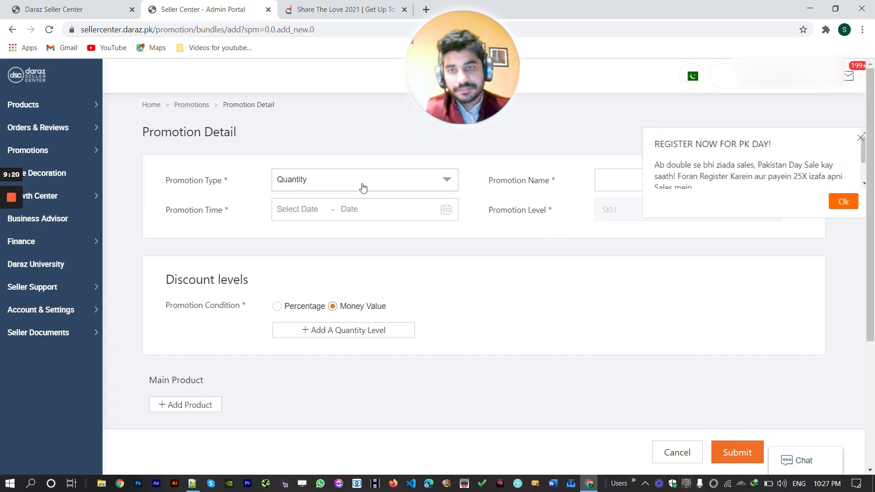
# Dismiss the PK Day notice covering the new promotion form
pyautogui.click(362, 188)
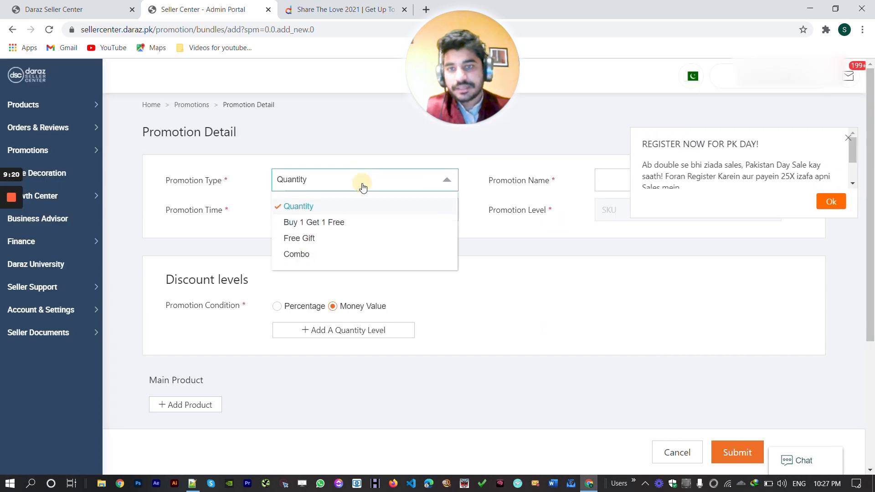
pyautogui.click(627, 157)
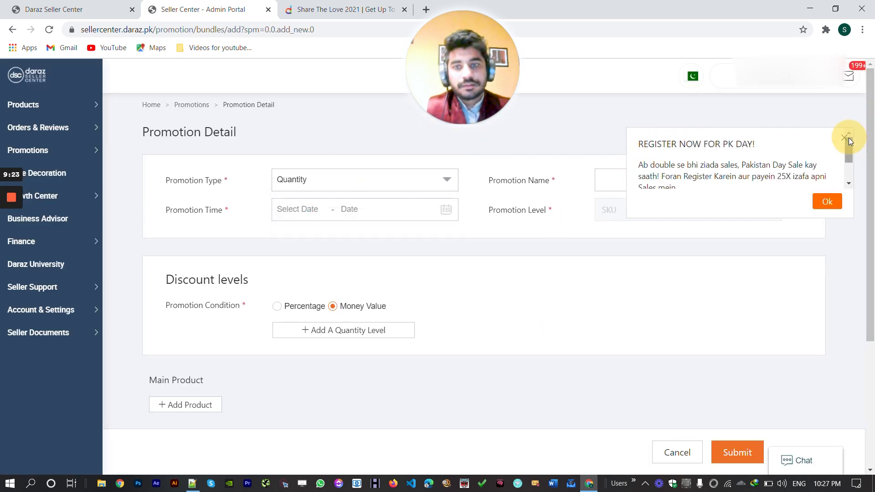
pyautogui.click(844, 139)
pyautogui.click(343, 175)
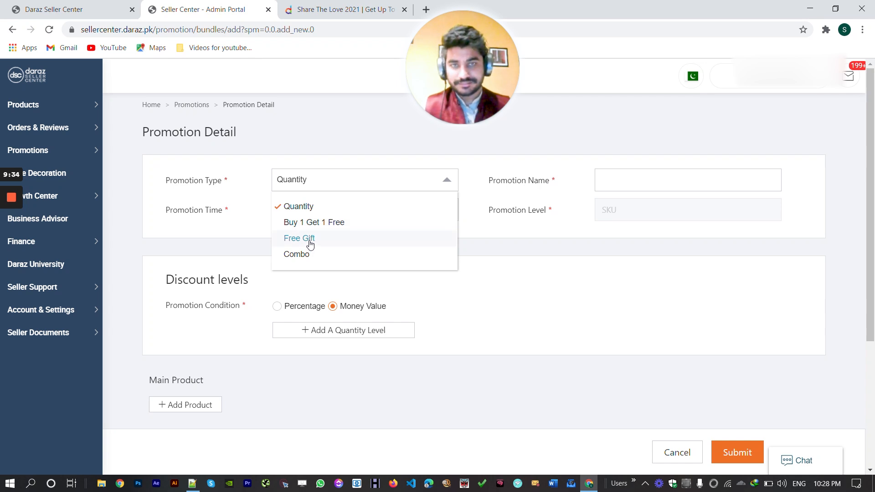
pyautogui.click(299, 254)
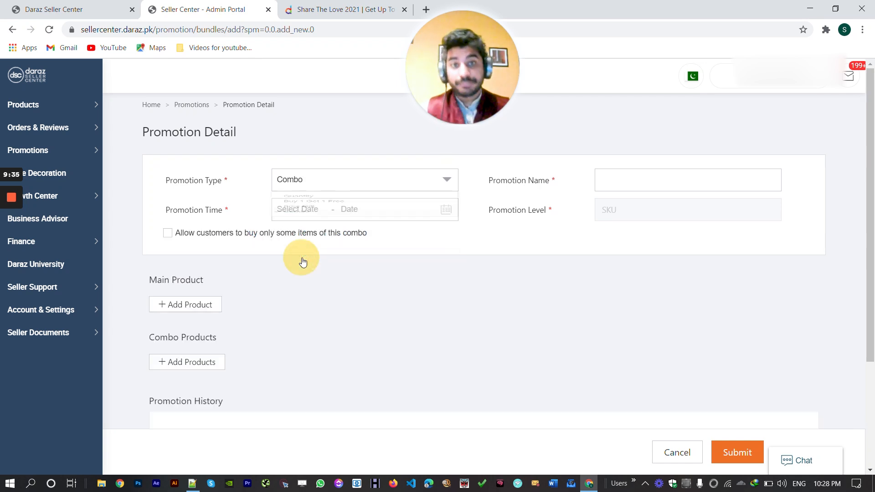
pyautogui.click(297, 181)
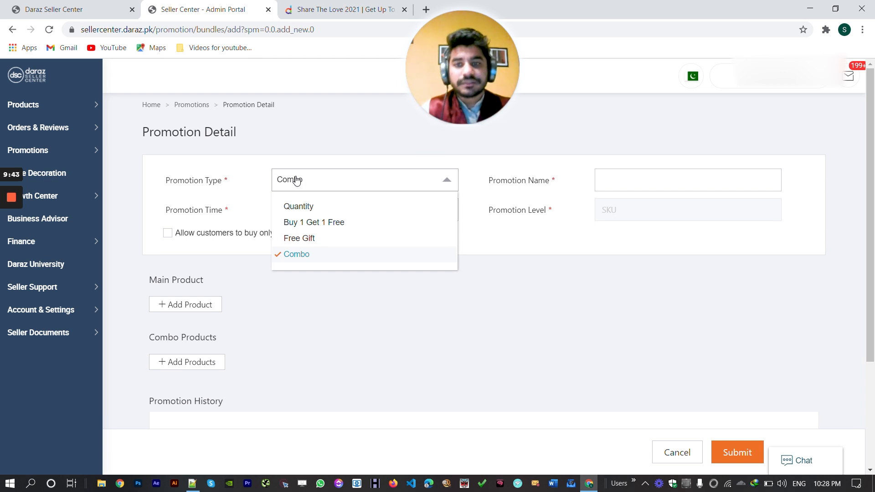
pyautogui.click(300, 207)
# Set the promotion type to Buy 1 Get 1 Free, the period to 2021-02-15 through 2021-02-28, and the name to "Buy 1 Get 1 Free"
pyautogui.click(334, 187)
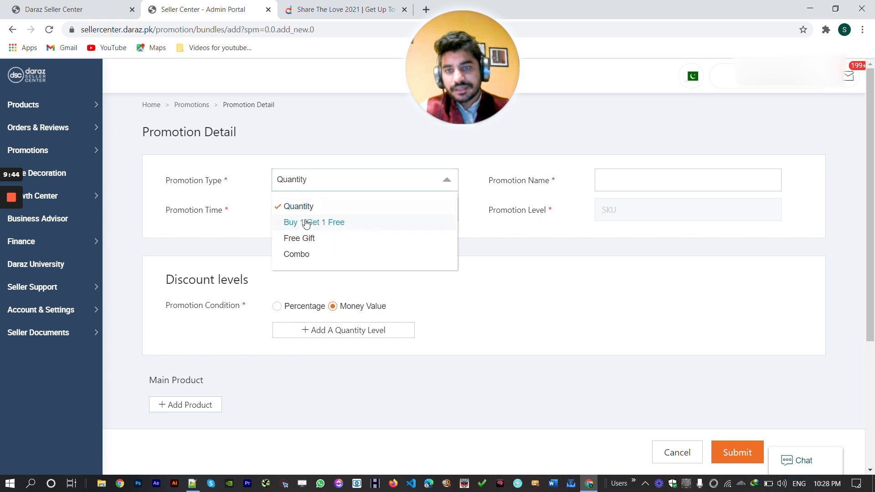
pyautogui.click(306, 223)
pyautogui.click(299, 209)
pyautogui.click(286, 301)
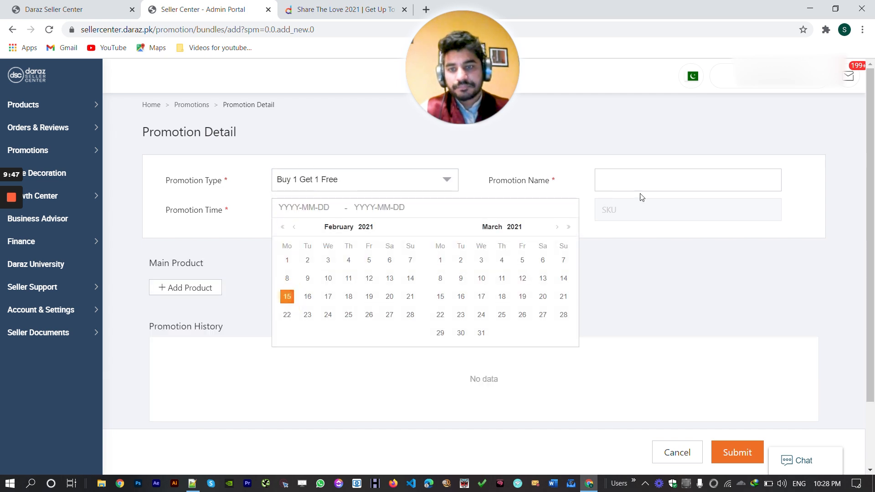
pyautogui.click(410, 315)
pyautogui.click(649, 171)
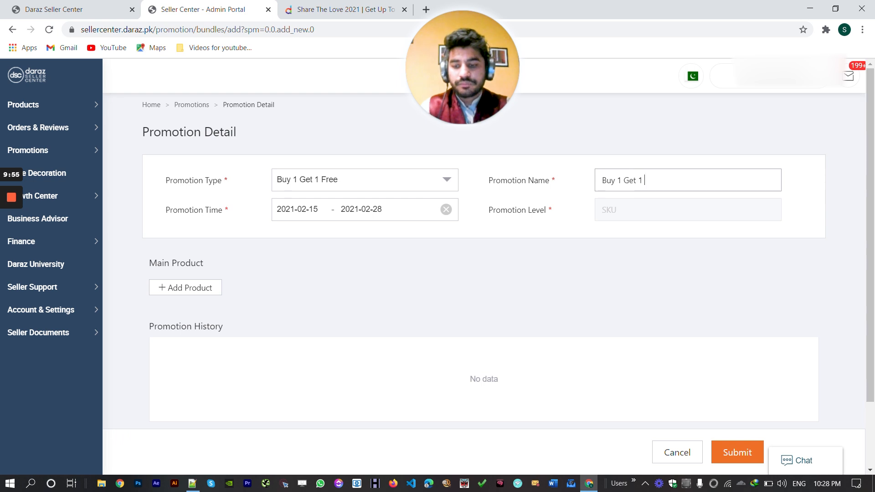
pyautogui.click(580, 263)
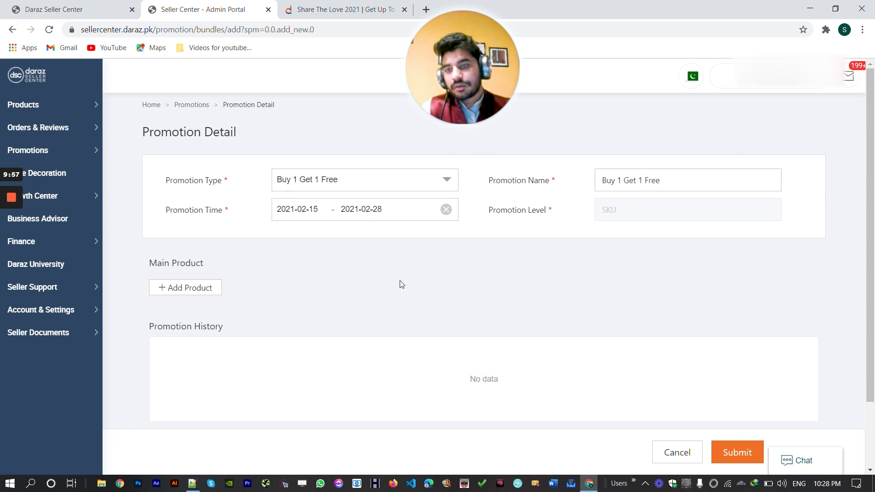
# Add the first listed product as the promotion's main product and try to submit the promotion
pyautogui.click(203, 287)
pyautogui.scroll(-5, 286, 294)
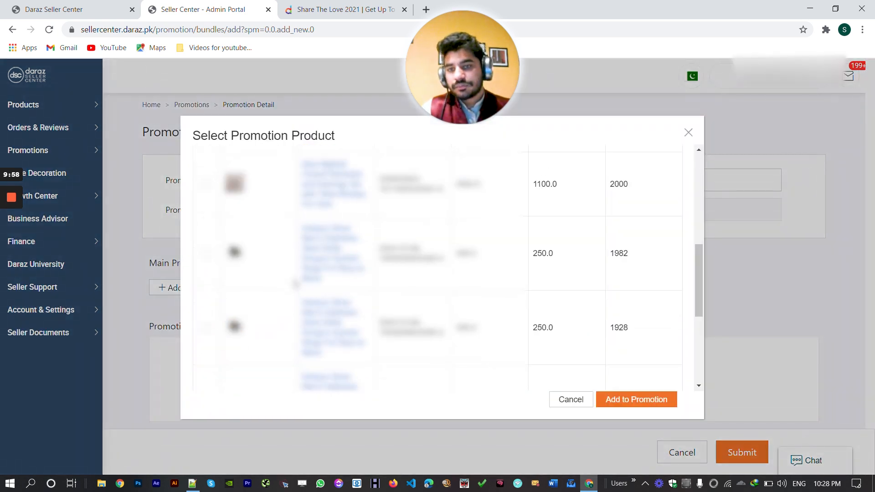
pyautogui.scroll(5, 437, 264)
pyautogui.click(206, 225)
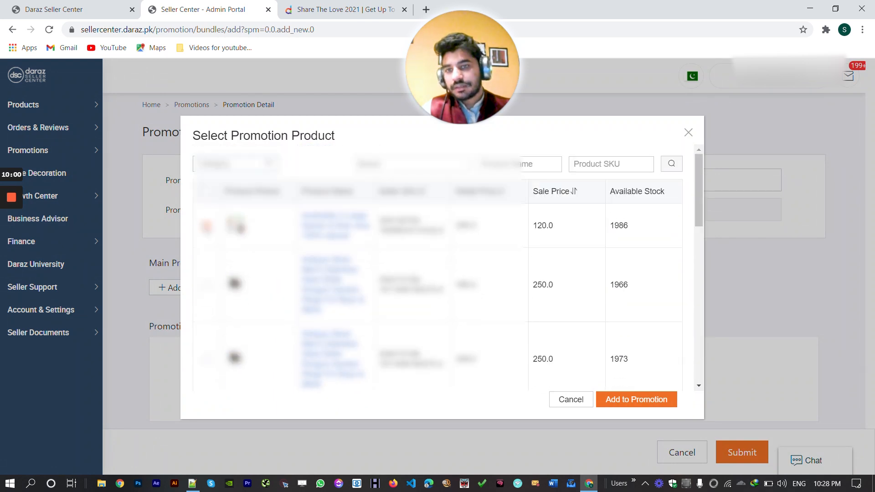
pyautogui.click(629, 399)
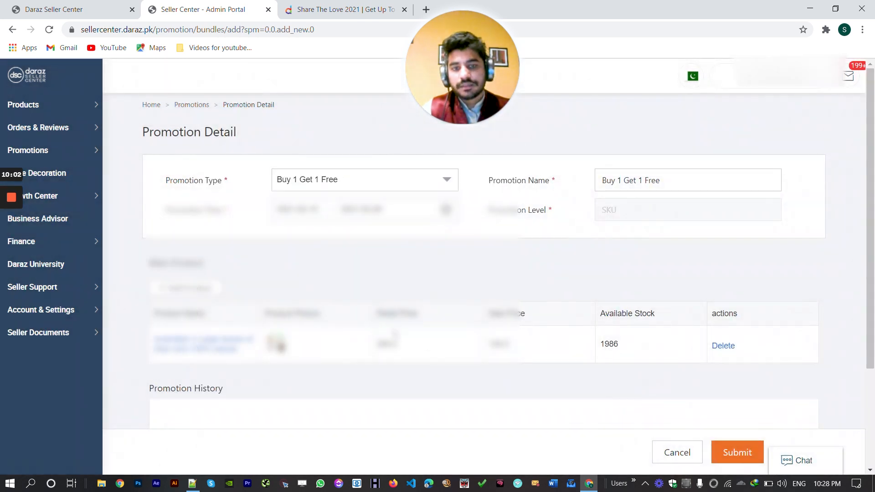
pyautogui.scroll(-3, 410, 351)
pyautogui.click(731, 451)
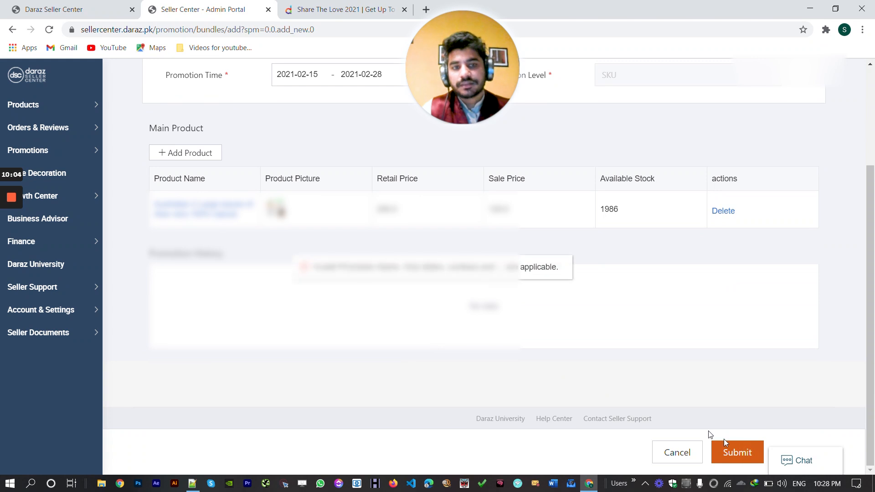
# Change the promotion name to "Buy one Get one Free" and try to submit the promotion again
pyautogui.scroll(4, 336, 246)
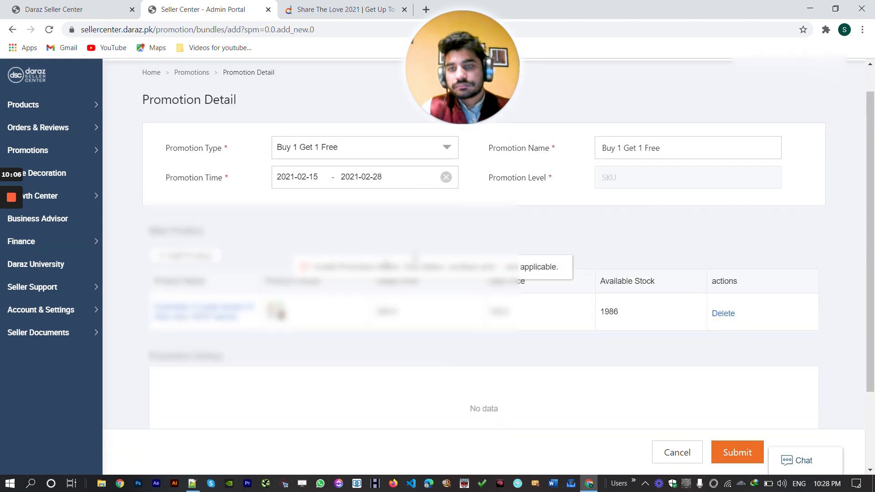
pyautogui.click(616, 178)
pyautogui.press('BackSpace')
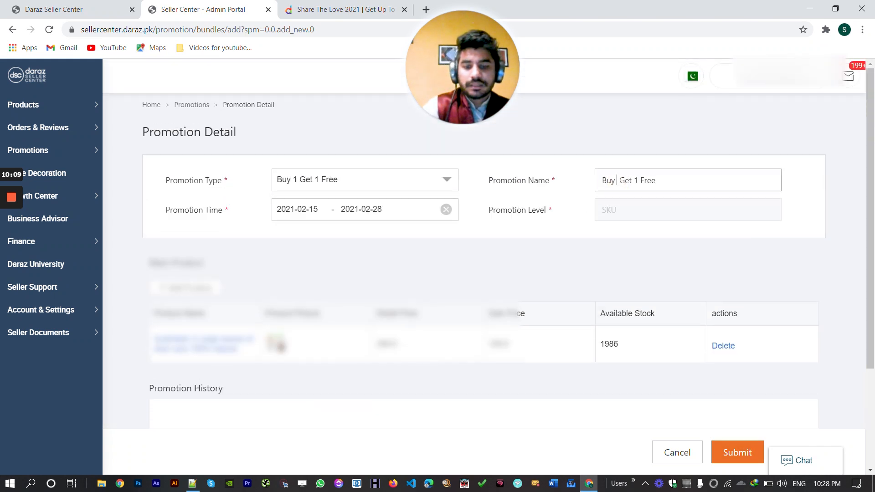
pyautogui.write('one')
pyautogui.click(703, 185)
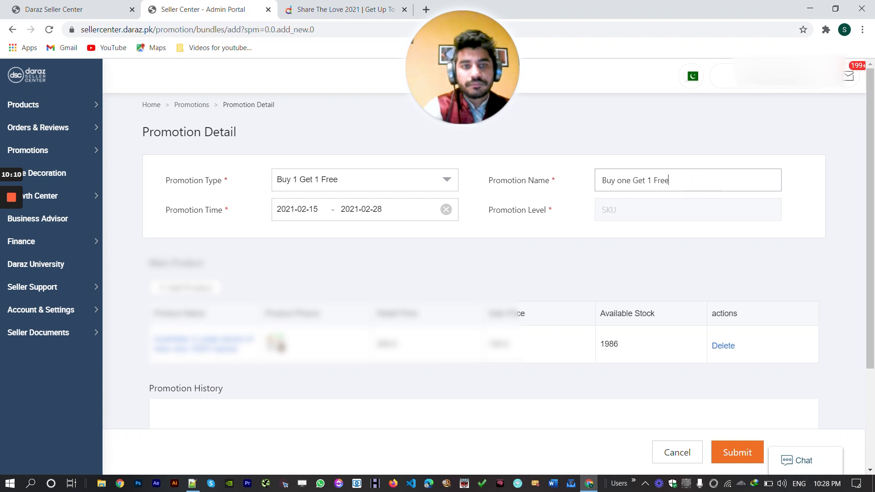
pyautogui.click(653, 182)
pyautogui.press('BackSpace')
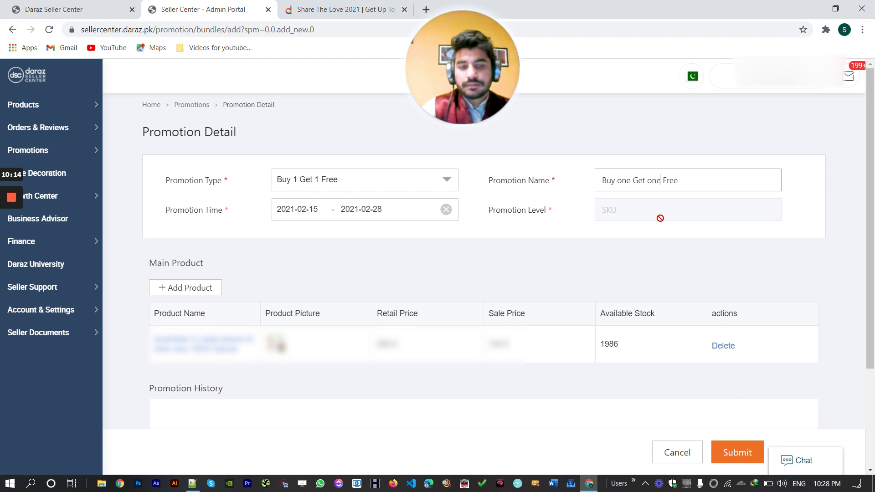
pyautogui.click(730, 458)
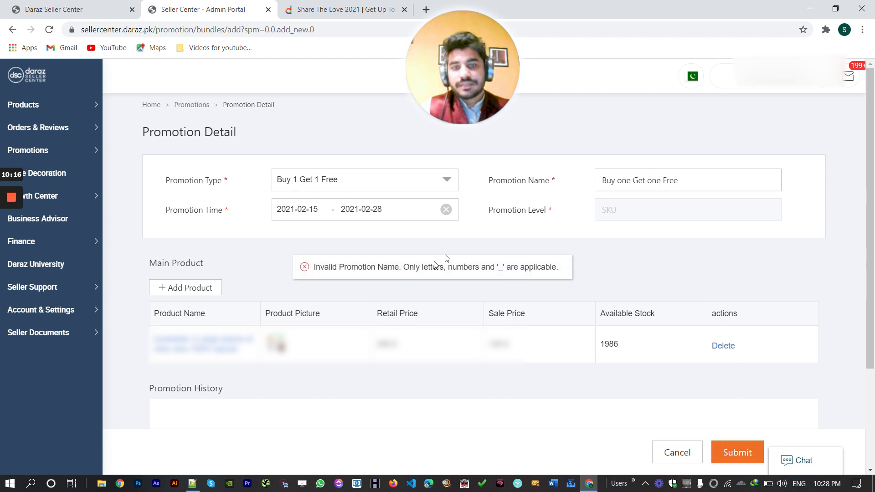
# Remove the spaces from the promotion name so it reads "BuyoneGetoneFree", dismissing the PK Day notice, and submit the promotion
pyautogui.moveTo(329, 268); pyautogui.dragTo(424, 266)
pyautogui.click(635, 182)
pyautogui.click(620, 179)
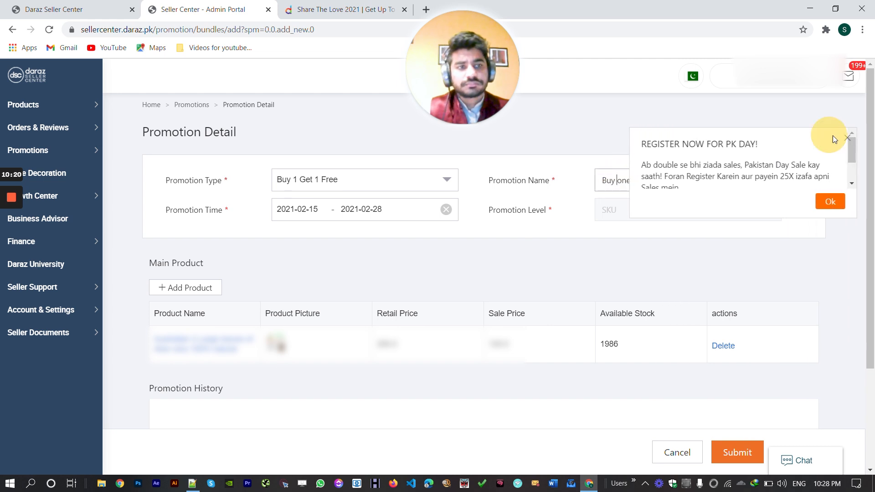
pyautogui.click(858, 138)
pyautogui.click(617, 179)
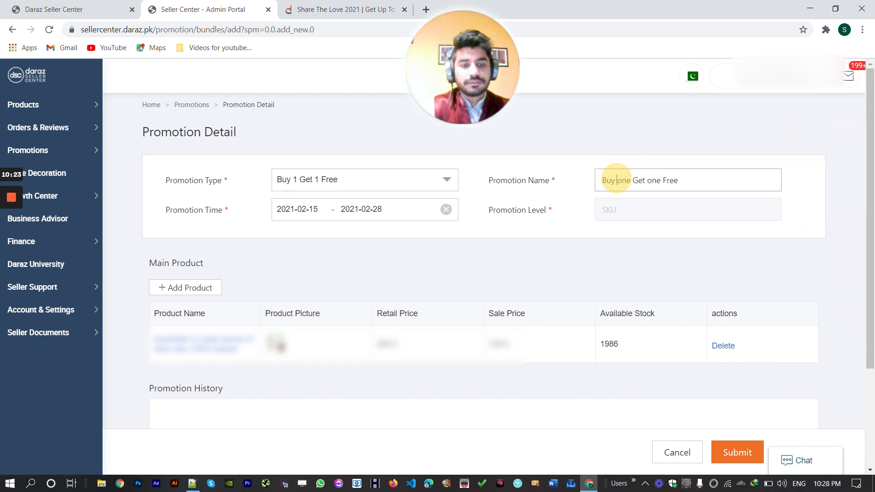
pyautogui.press('BackSpace')
pyautogui.click(630, 181)
pyautogui.press('Delete')
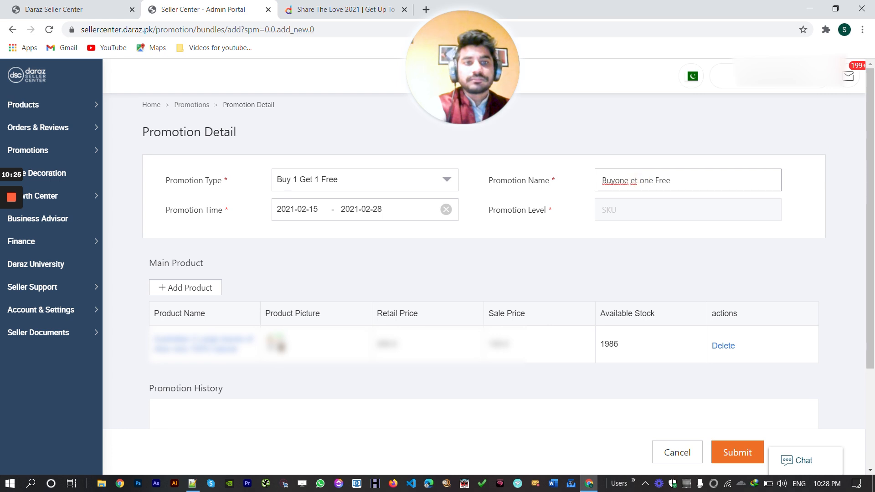
pyautogui.press('BackSpace')
pyautogui.write('G')
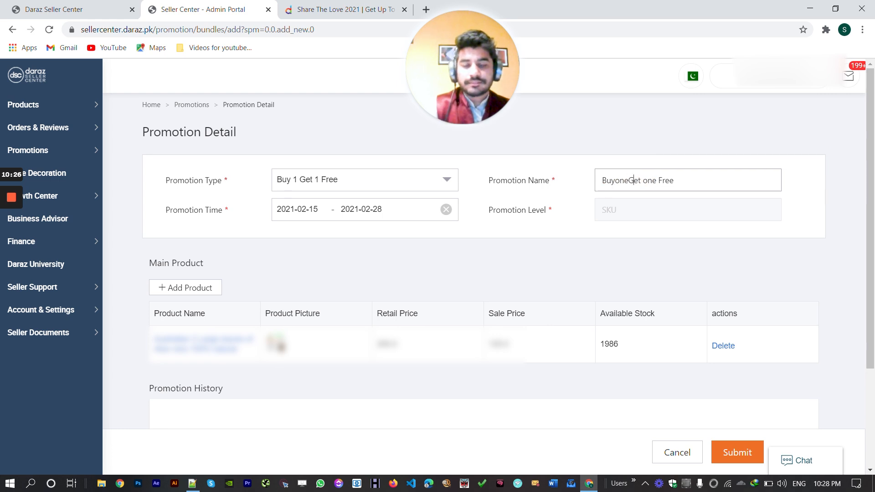
pyautogui.click(643, 180)
pyautogui.press('BackSpace')
pyautogui.click(657, 180)
pyautogui.press('BackSpace')
pyautogui.click(735, 445)
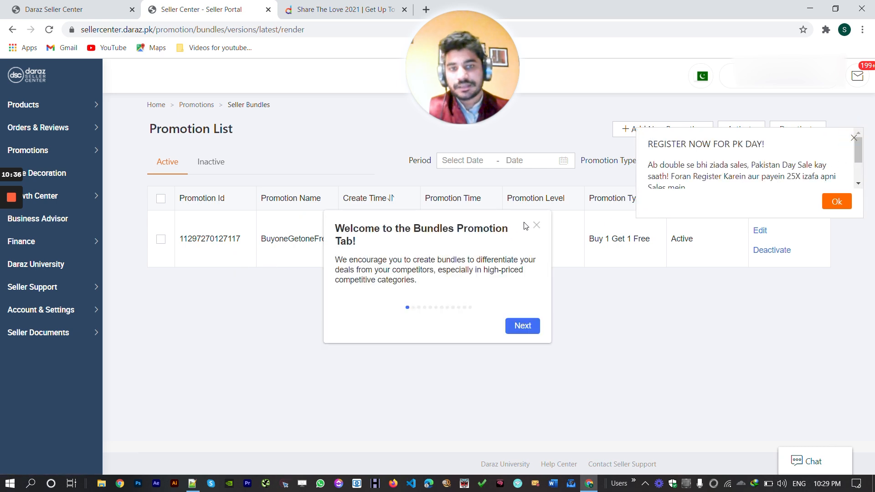
# Dismiss the welcome tour and PK Day notices, and open the PK Day Bundles Campaign 17th March - 24th March from Campaign Management
pyautogui.click(536, 225)
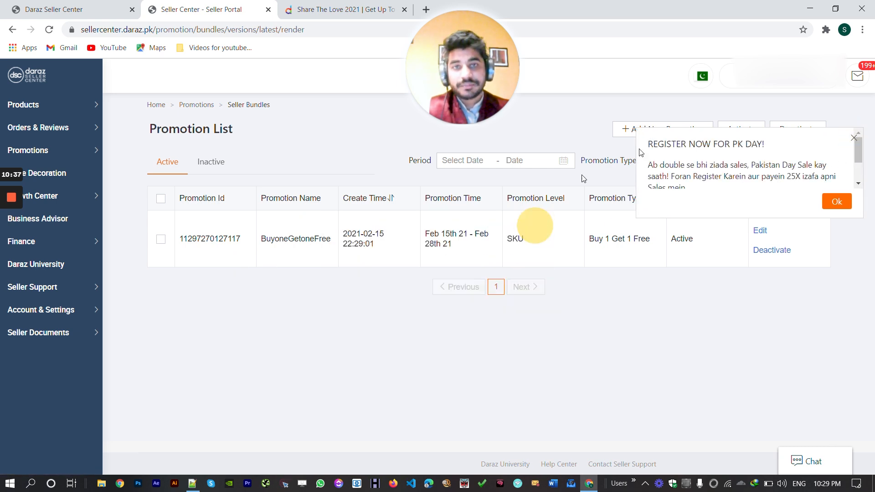
pyautogui.click(854, 139)
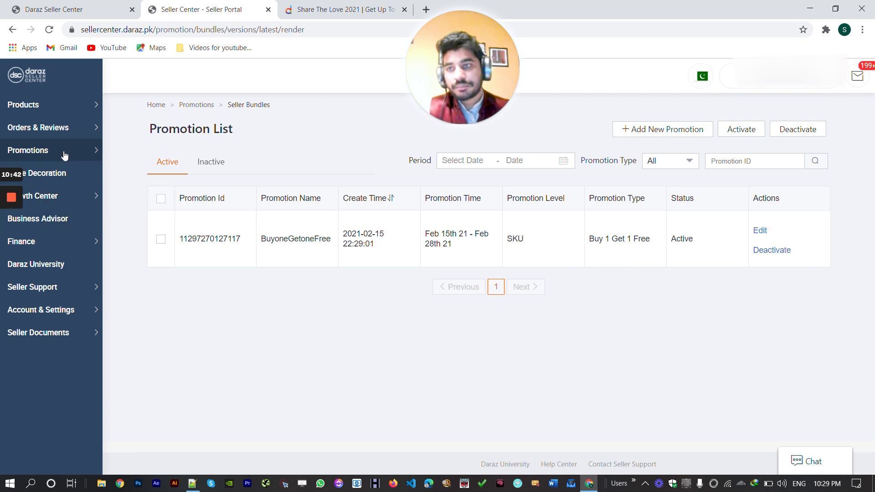
pyautogui.moveTo(65, 155)
pyautogui.click(129, 152)
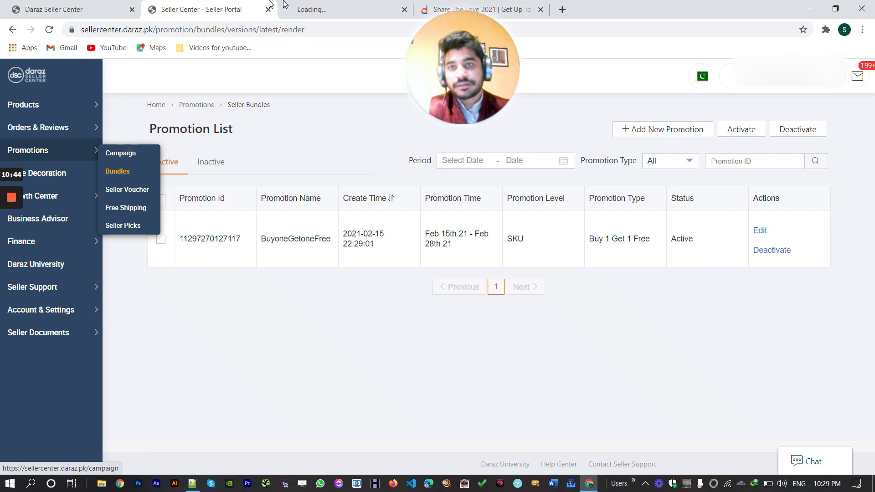
pyautogui.click(302, 9)
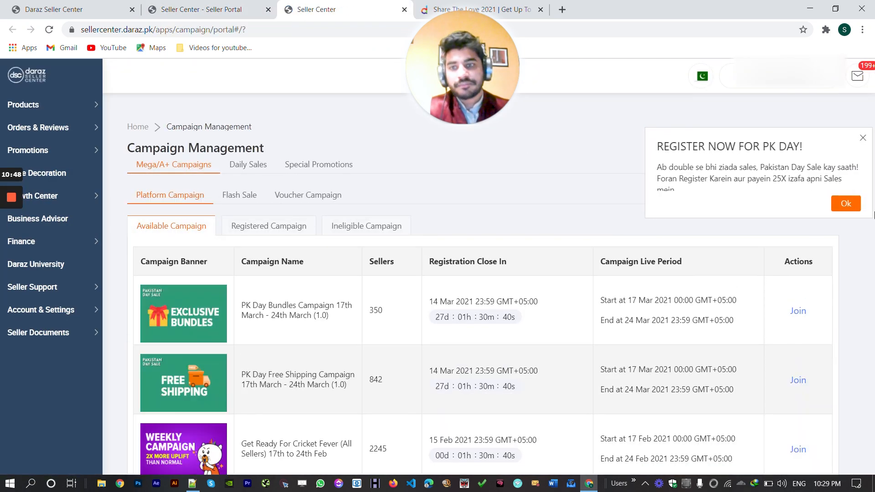
pyautogui.click(854, 139)
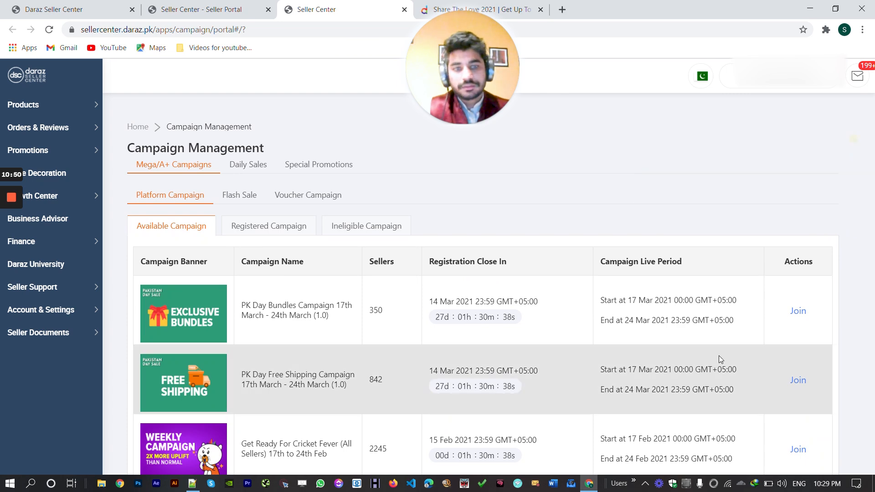
pyautogui.click(796, 311)
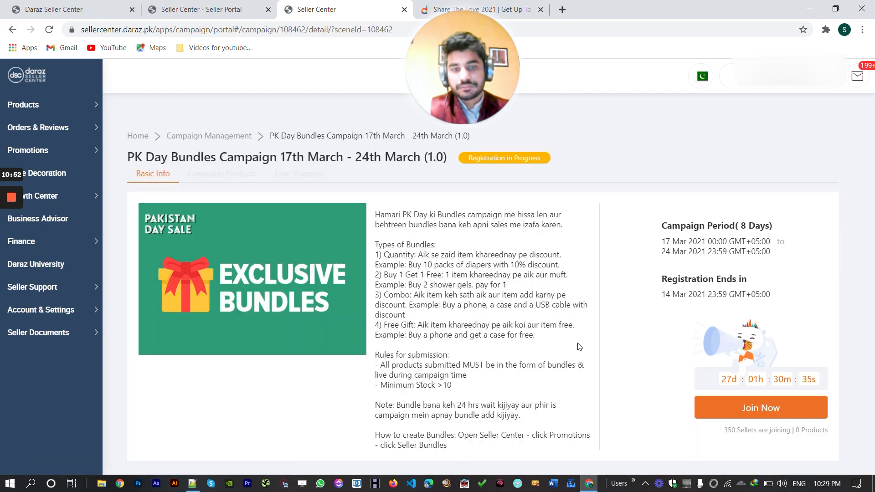
pyautogui.click(734, 412)
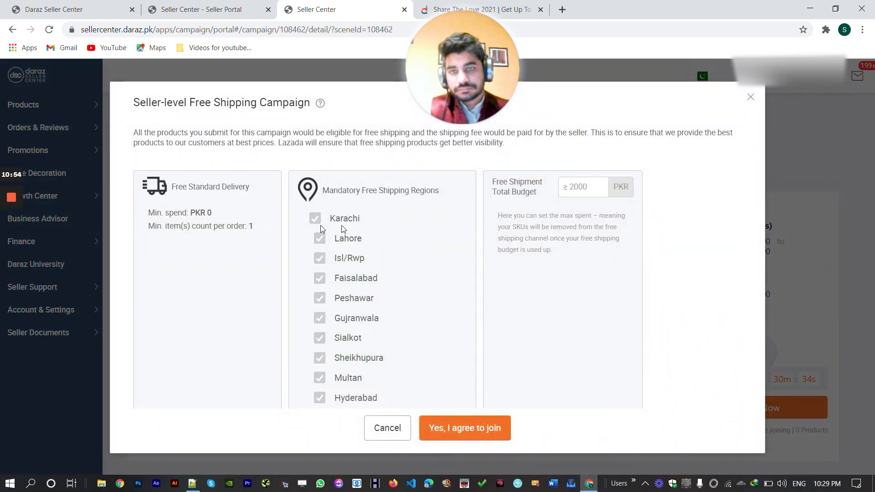
pyautogui.scroll(-5, 429, 290)
pyautogui.scroll(5, 429, 291)
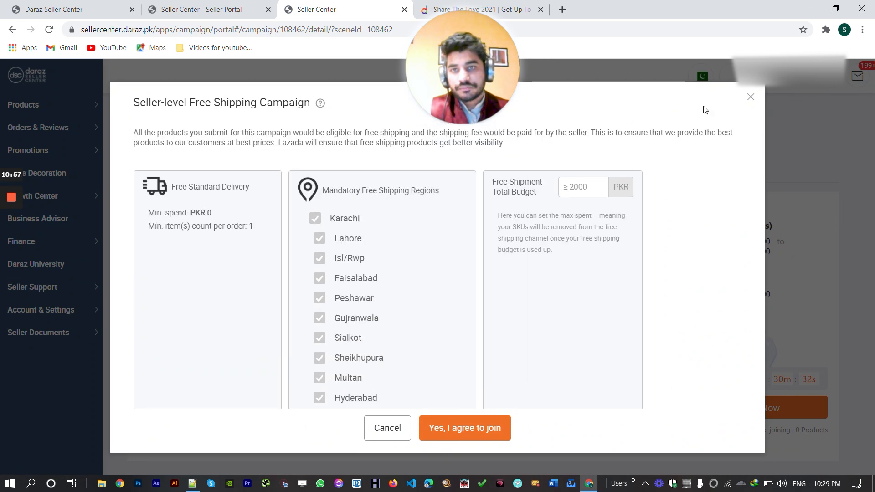
pyautogui.click(751, 97)
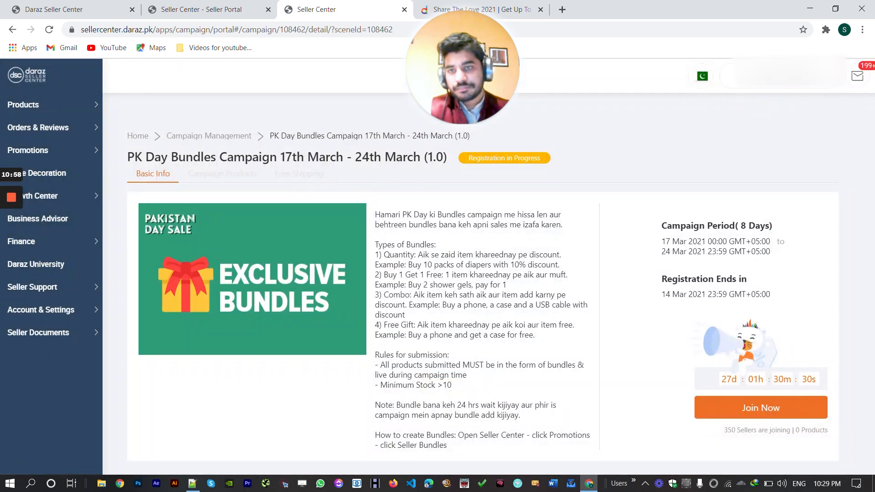
# Start joining the bundles campaign, set the free shipment total budget to 2000 PKR, and review the mandatory free shipping regions
pyautogui.scroll(-1, 691, 433)
pyautogui.click(725, 381)
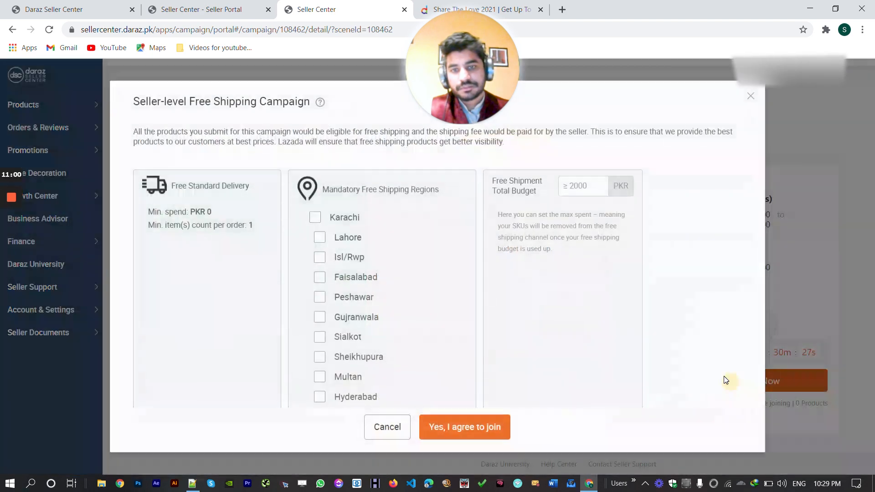
pyautogui.click(575, 186)
pyautogui.write('2000')
pyautogui.click(569, 268)
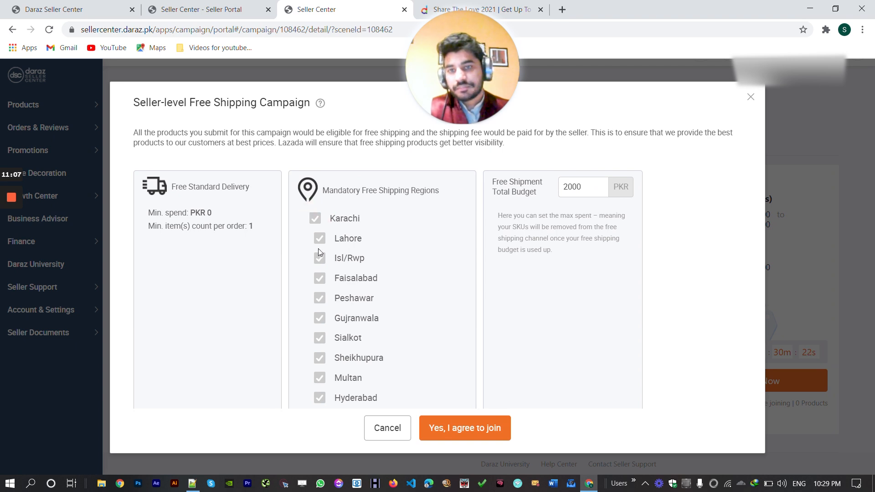
pyautogui.scroll(-5, 290, 292)
pyautogui.scroll(5, 331, 337)
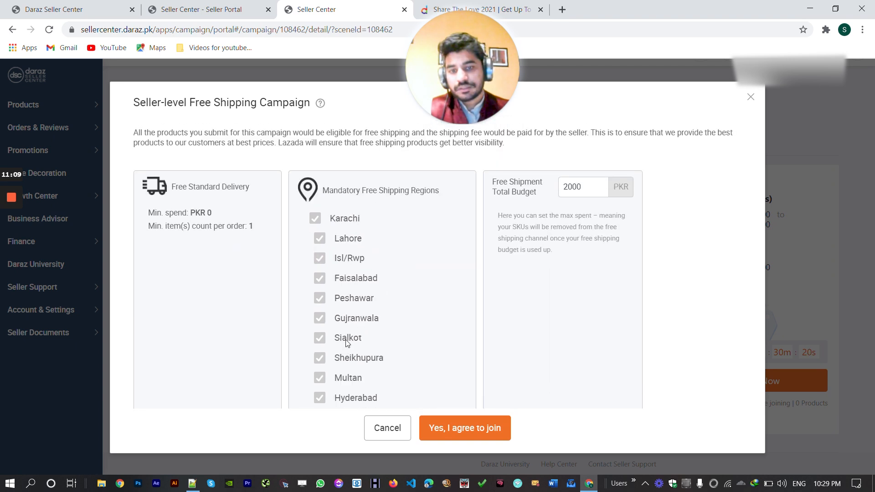
# Agree to join the PK Day Bundles Campaign, close the product selection without adding anything, and return to Campaign Management
pyautogui.click(440, 439)
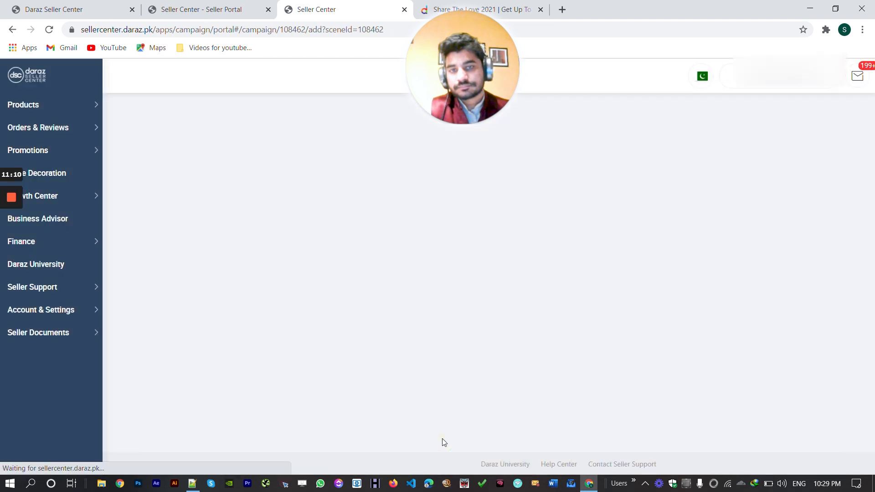
pyautogui.click(435, 269)
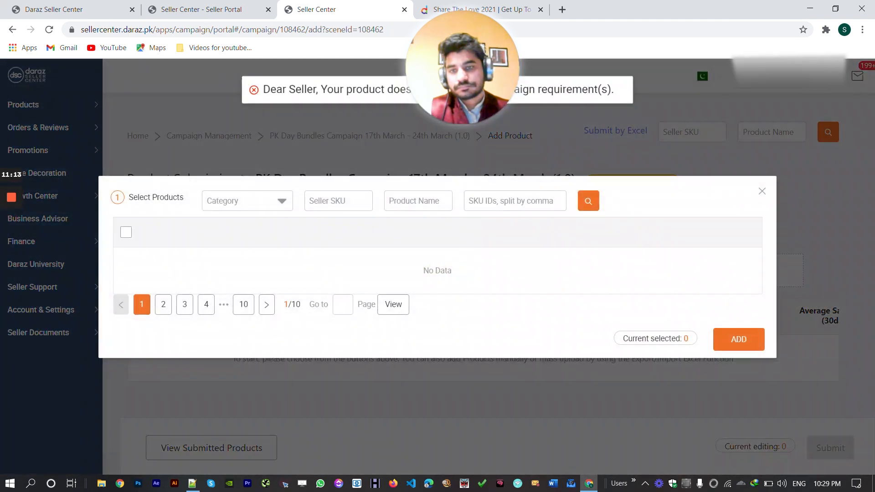
pyautogui.click(761, 191)
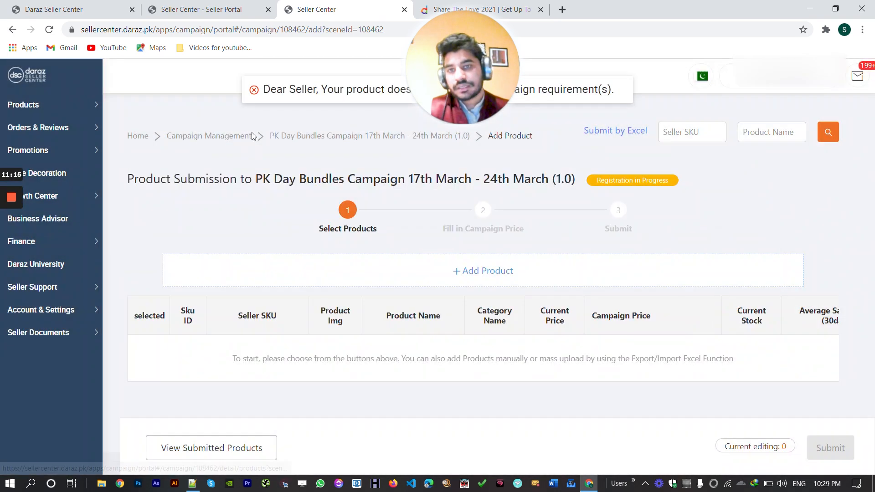
pyautogui.click(230, 136)
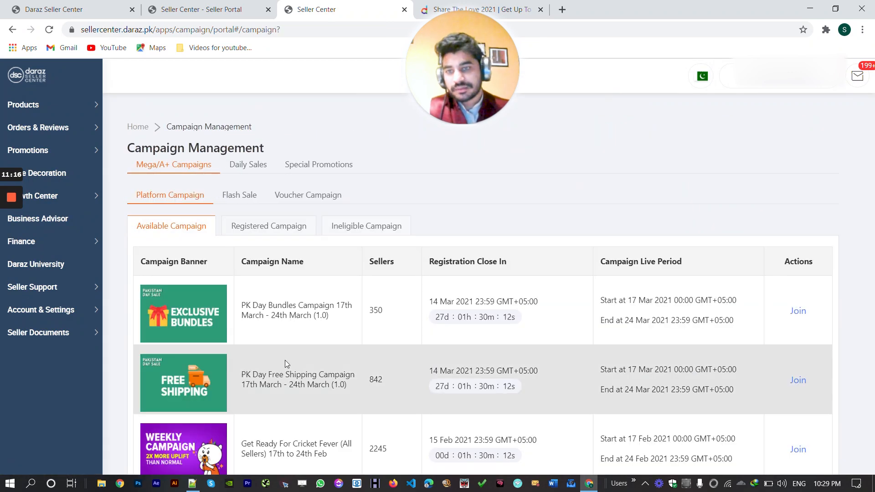
# Open the PK Day Free Shipping Campaign 17th March - 24th March, view its joining terms, and return to Campaign Management without joining
pyautogui.click(797, 385)
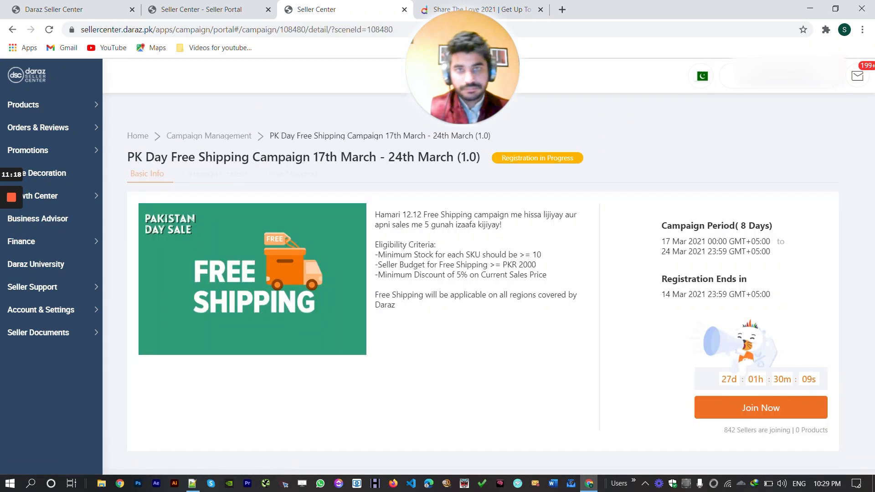
pyautogui.click(741, 410)
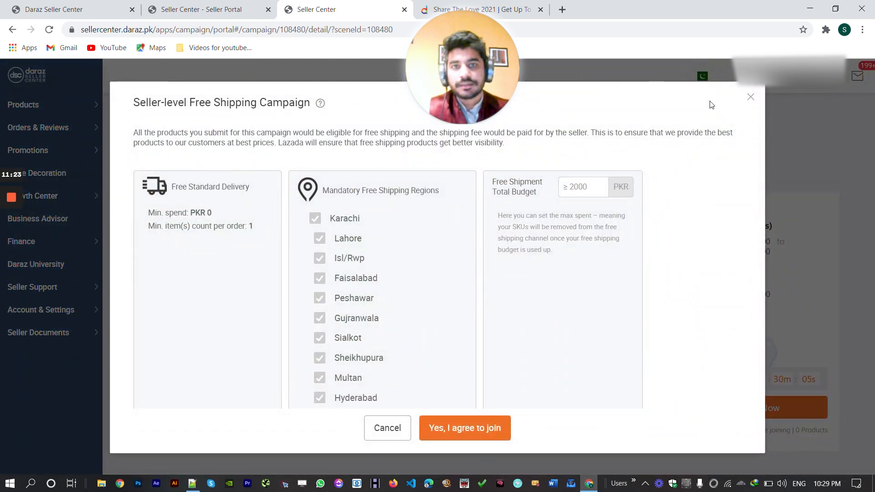
pyautogui.click(750, 99)
pyautogui.click(216, 138)
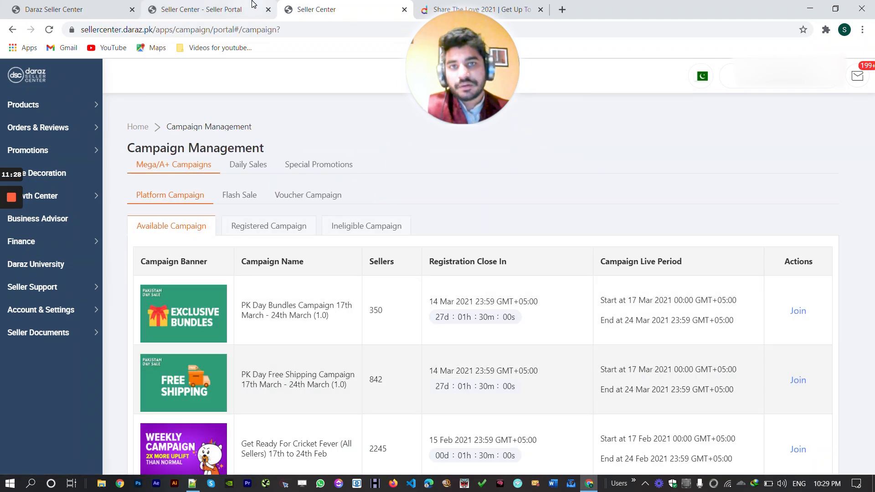
# Return to the new Quantity promotion, name it "%dis", and enter 20% as the discount for buying 4 of the same product
pyautogui.click(198, 5)
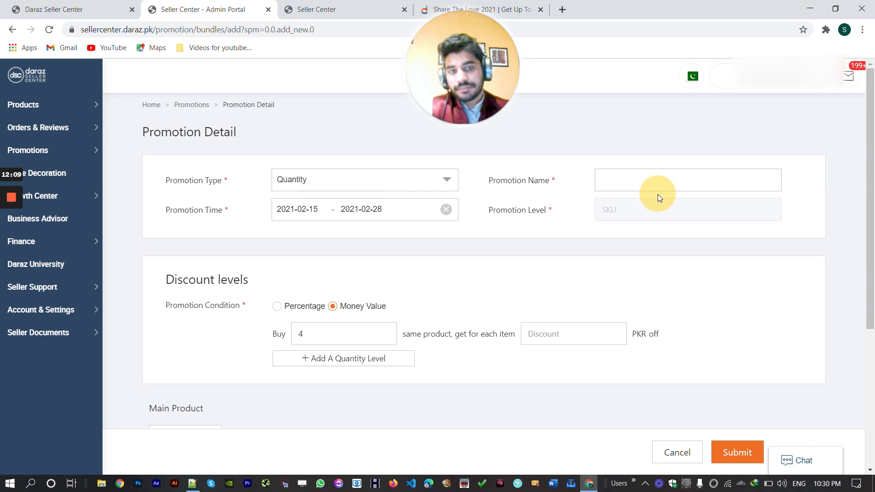
pyautogui.click(647, 180)
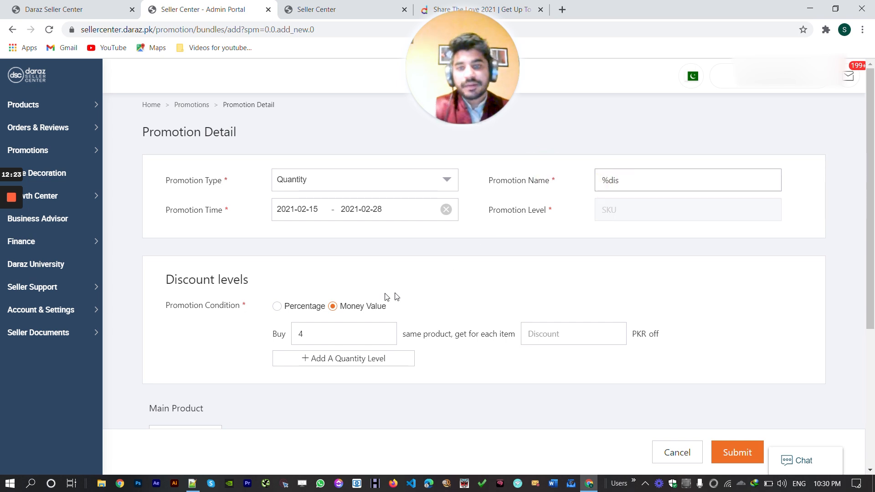
pyautogui.click(575, 333)
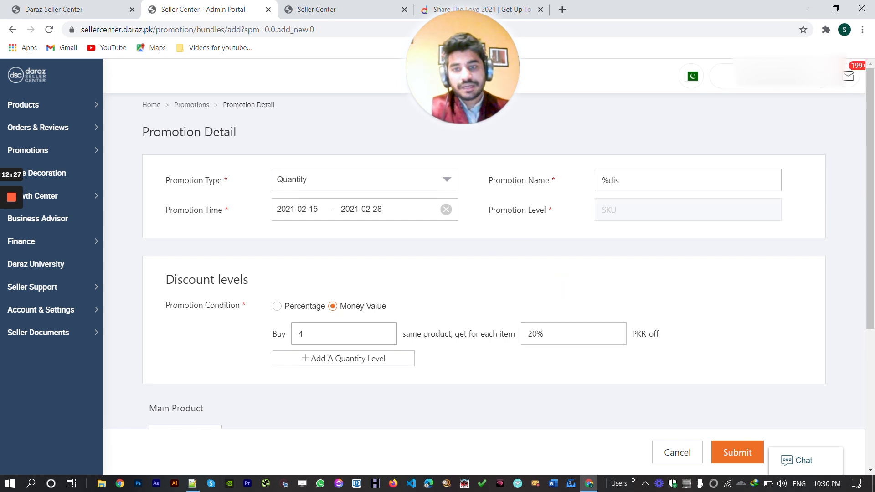
# Change the promotion condition to Percentage and add a quantity level of 20% off each item when buying 4 of the same product
pyautogui.scroll(-5, 318, 211)
pyautogui.scroll(3, 318, 211)
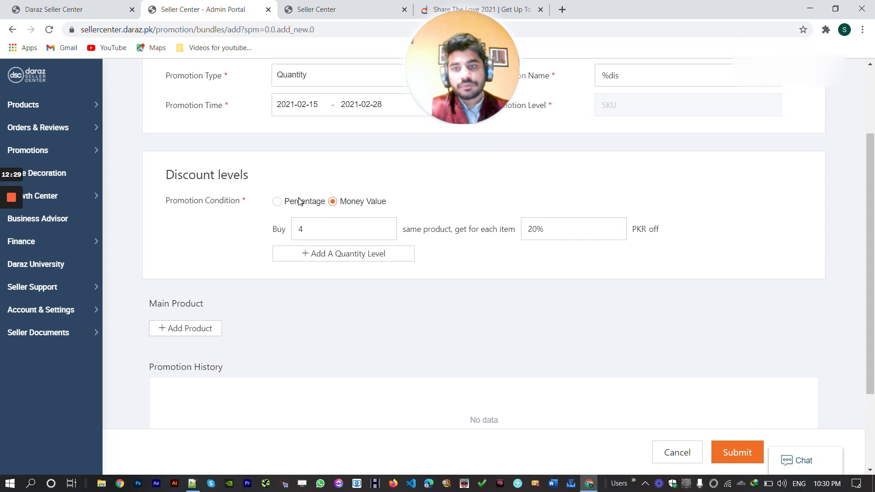
pyautogui.click(295, 202)
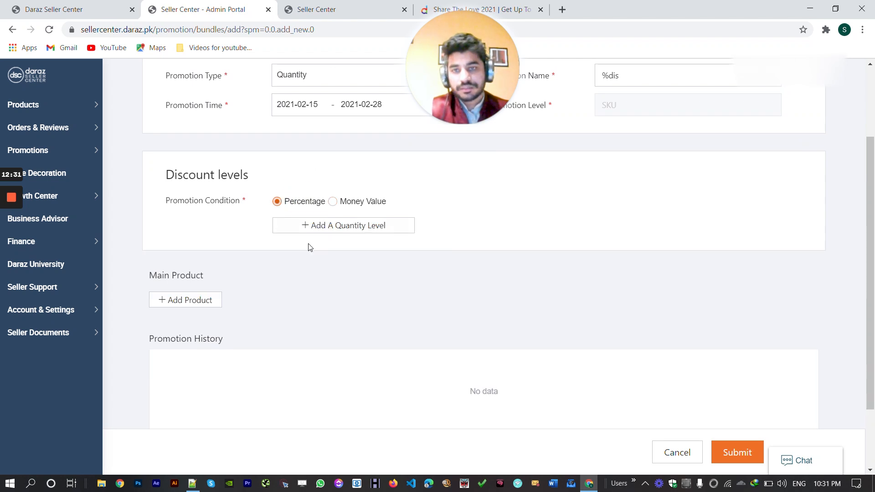
pyautogui.click(309, 226)
pyautogui.click(345, 230)
pyautogui.write('4')
pyautogui.click(540, 230)
pyautogui.write('20')
pyautogui.click(340, 255)
pyautogui.click(383, 291)
# Add the first listed product as the main product and delete it from the promotion
pyautogui.click(202, 328)
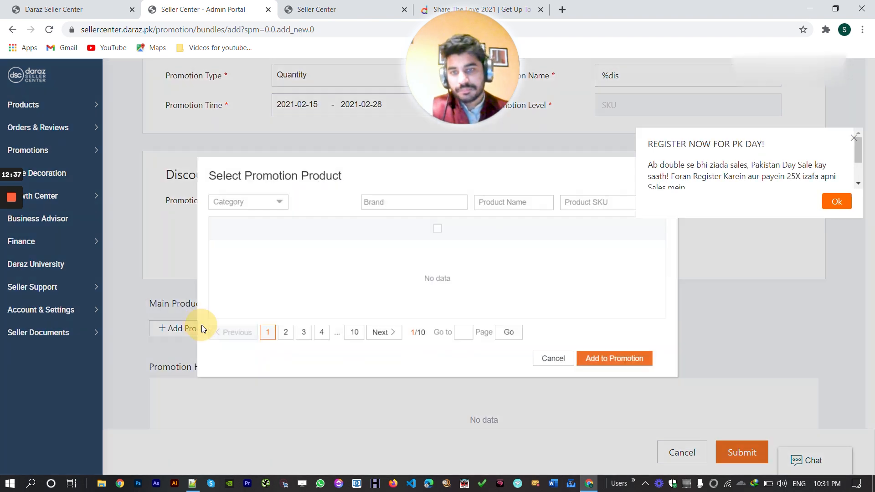
pyautogui.click(205, 224)
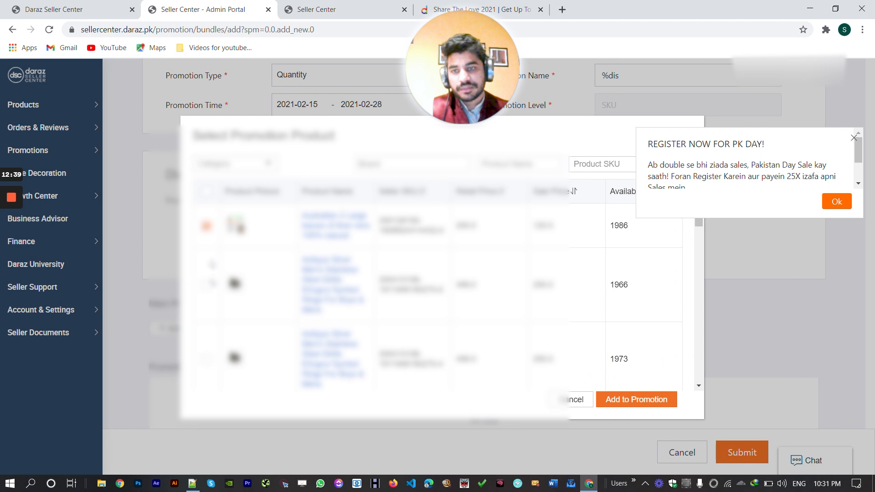
pyautogui.click(613, 401)
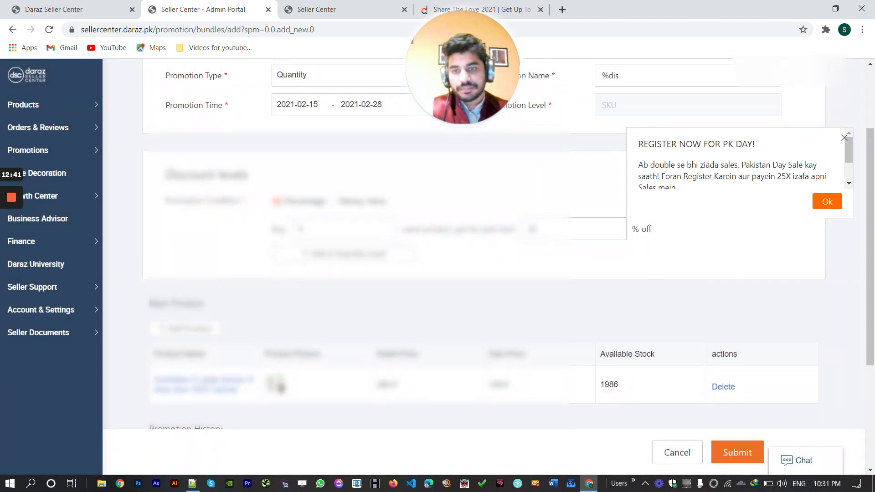
pyautogui.click(723, 387)
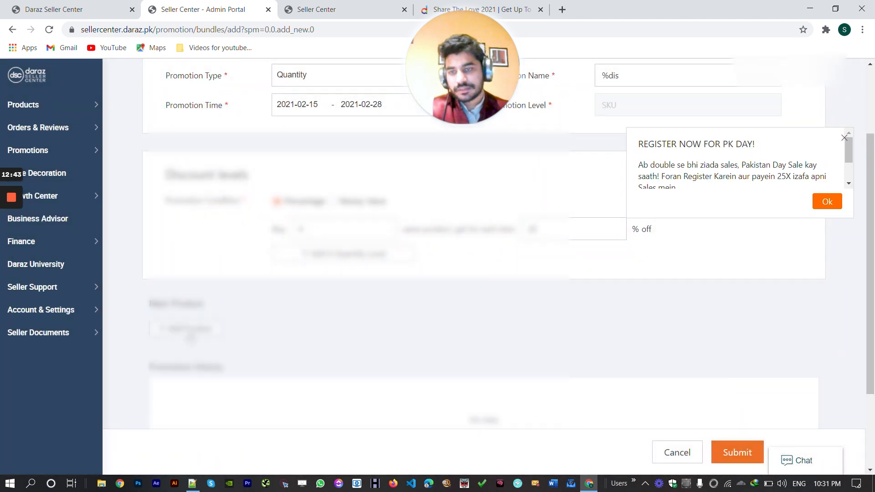
# Add the second and third listed products, with stock 1966 and 1973, as the promotion's main products
pyautogui.click(190, 330)
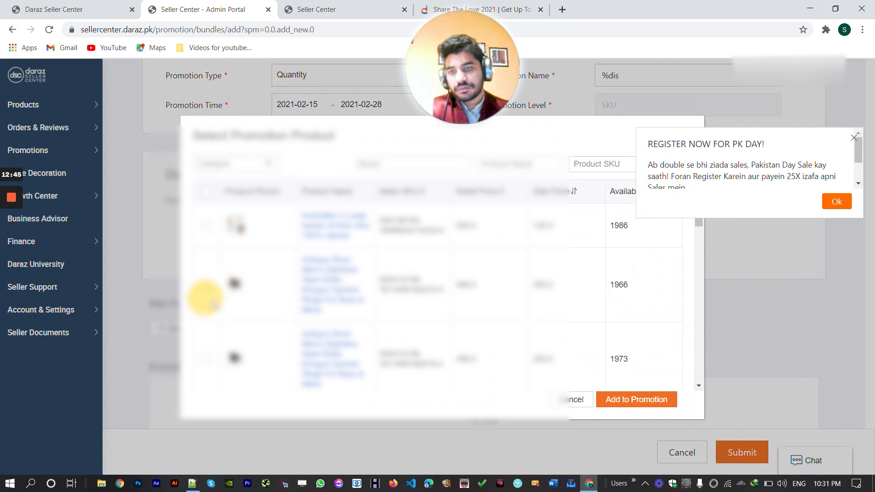
pyautogui.scroll(-1, 205, 296)
pyautogui.click(206, 228)
pyautogui.click(206, 300)
pyautogui.click(636, 399)
# Check the promotion details, dismiss the PK Day notice, and try to submit the Quantity promotion
pyautogui.scroll(-5, 483, 241)
pyautogui.scroll(6, 559, 380)
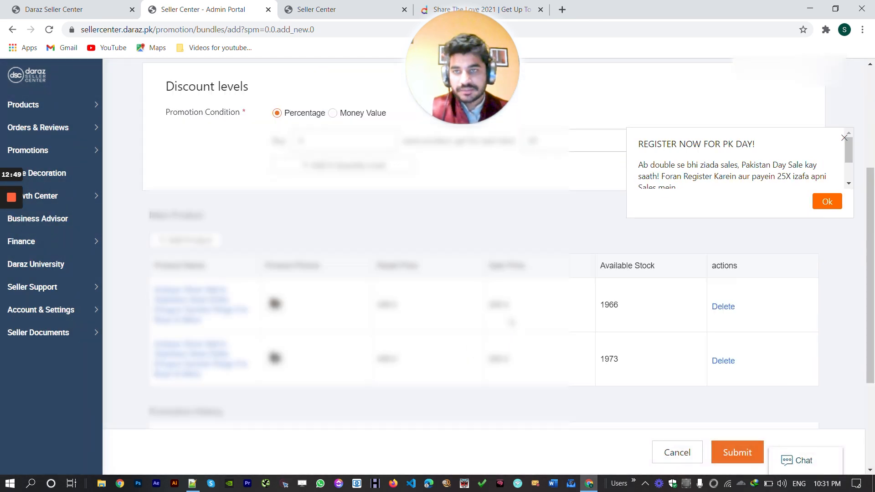
pyautogui.click(844, 138)
pyautogui.scroll(-6, 719, 334)
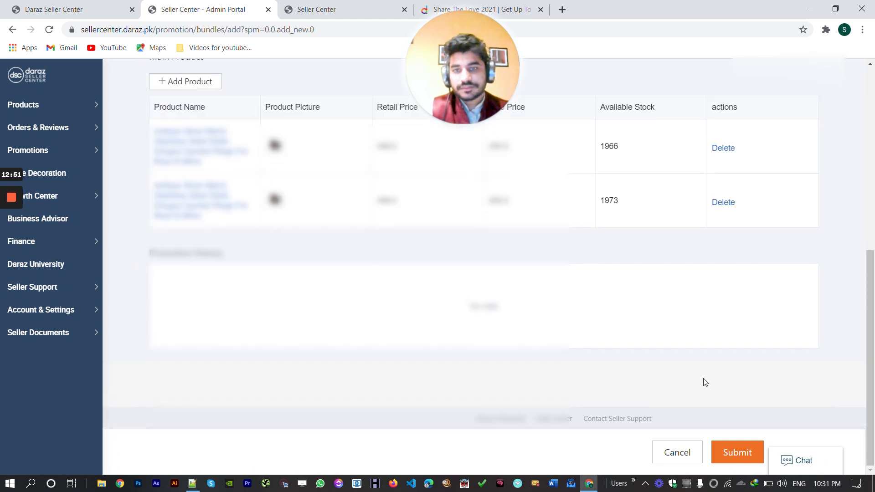
pyautogui.scroll(5, 705, 381)
pyautogui.click(752, 453)
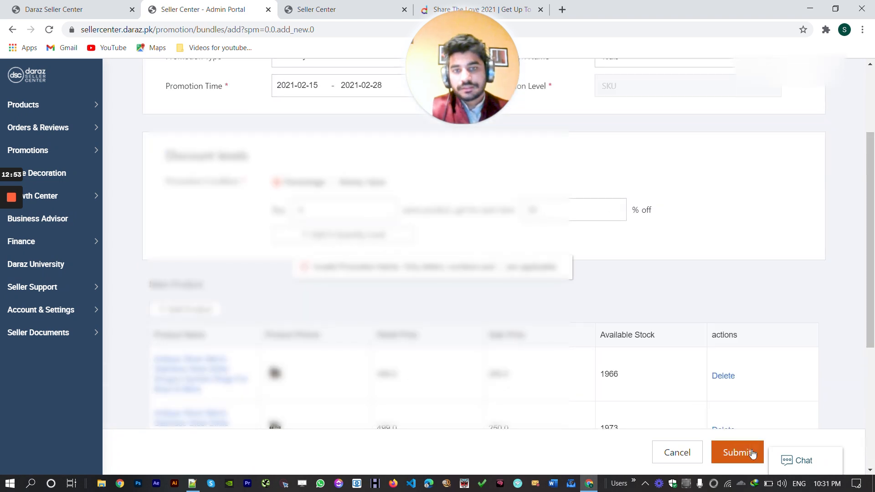
# Replace the percent sign in the promotion name so it reads "perctdis", and submit the promotion
pyautogui.click(607, 178)
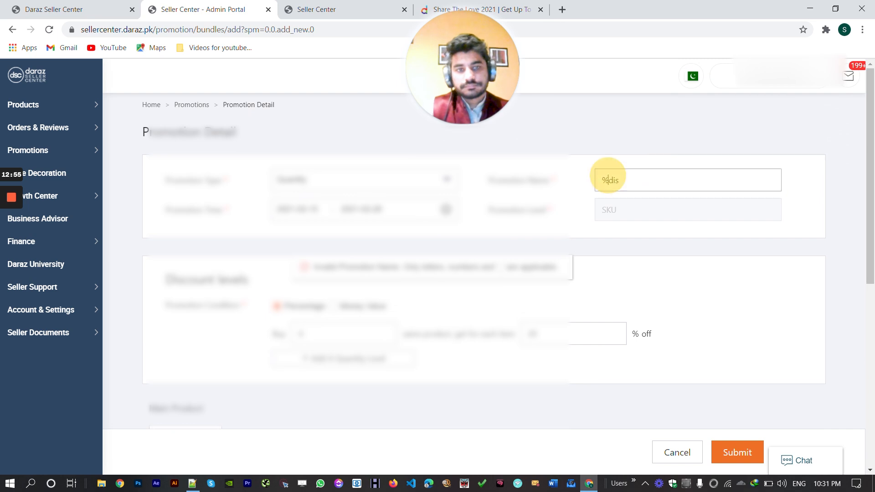
pyautogui.press('BackSpace')
pyautogui.write('perc')
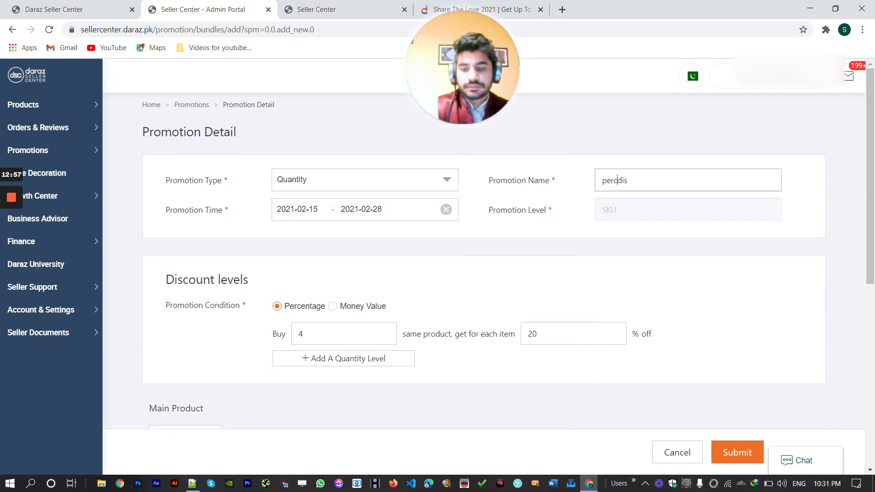
pyautogui.write('t')
pyautogui.click(733, 452)
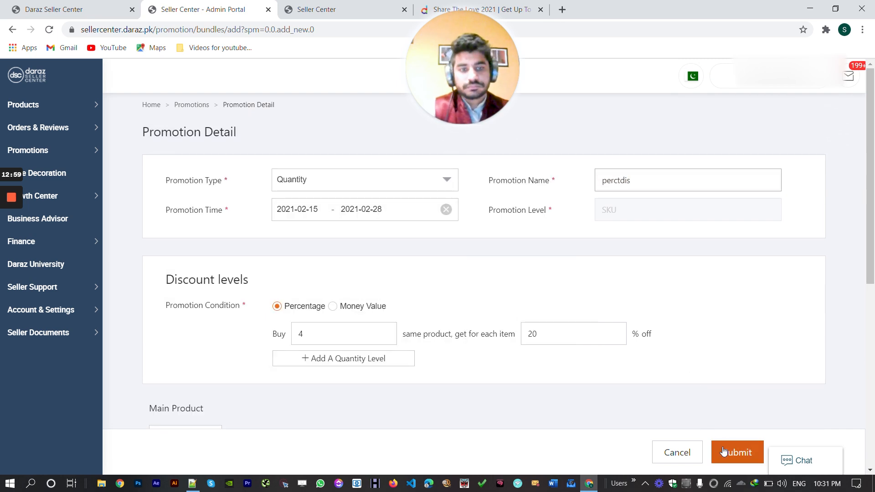
pyautogui.click(410, 271)
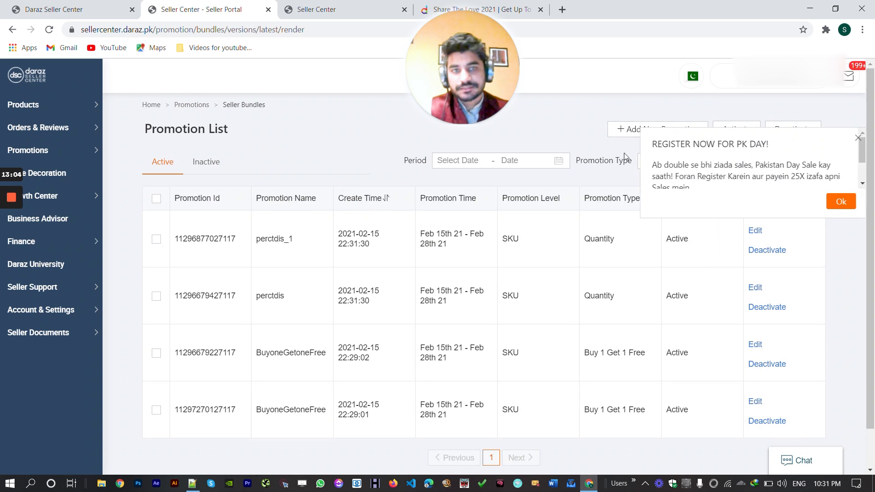
# Start another new promotion, dismissing the welcome tour and PK Day notice, and set its promotion type to Combo
pyautogui.click(632, 130)
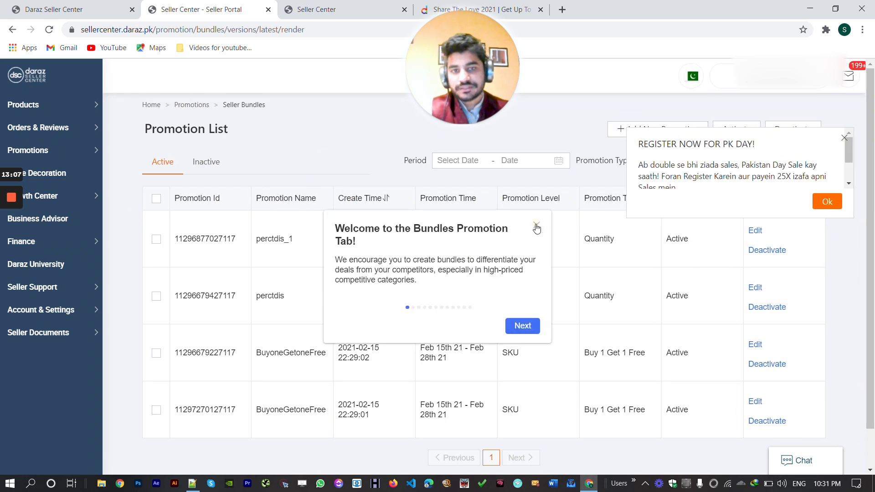
pyautogui.click(536, 227)
pyautogui.click(621, 129)
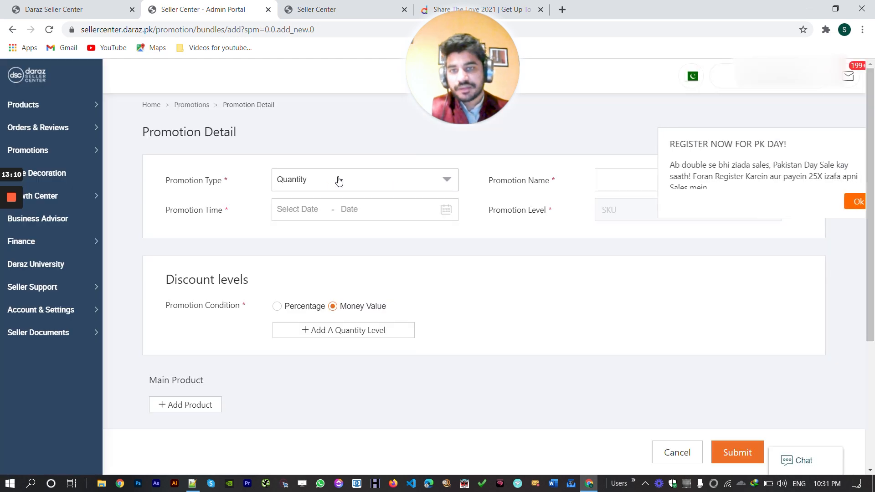
pyautogui.click(335, 180)
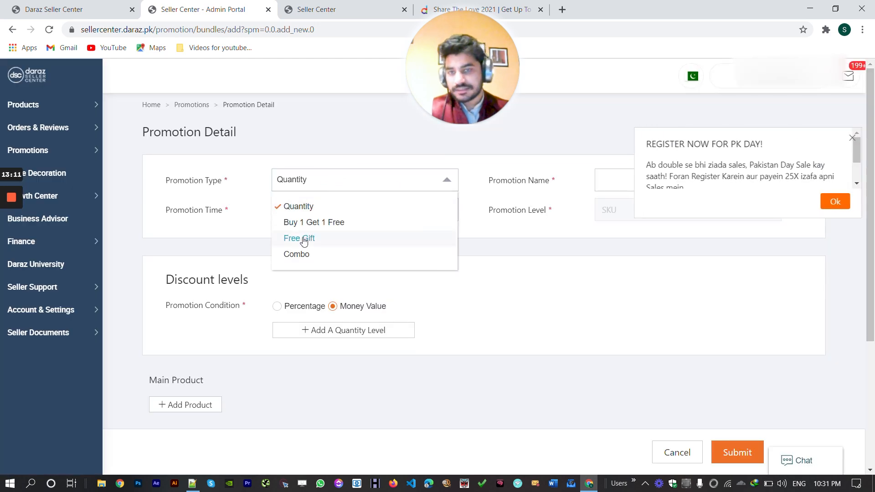
pyautogui.click(292, 254)
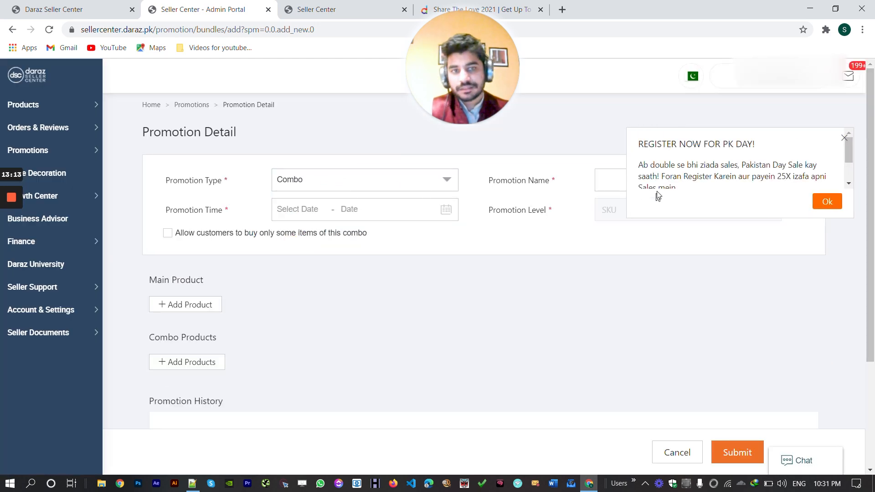
pyautogui.click(842, 138)
# Name the combo promotion "cambp", set its time to 2021-02-15 - 2021-02-28, and allow customers to buy only some items of the combo
pyautogui.click(649, 178)
pyautogui.write('cambp')
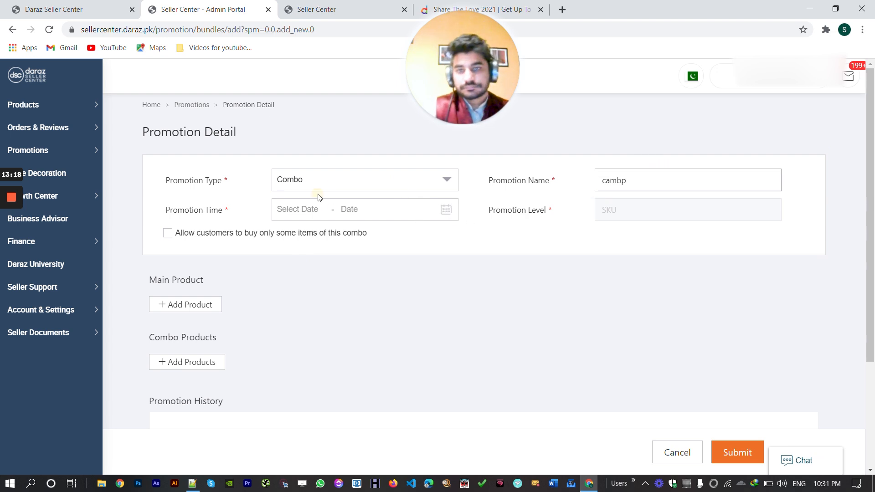
pyautogui.click(296, 209)
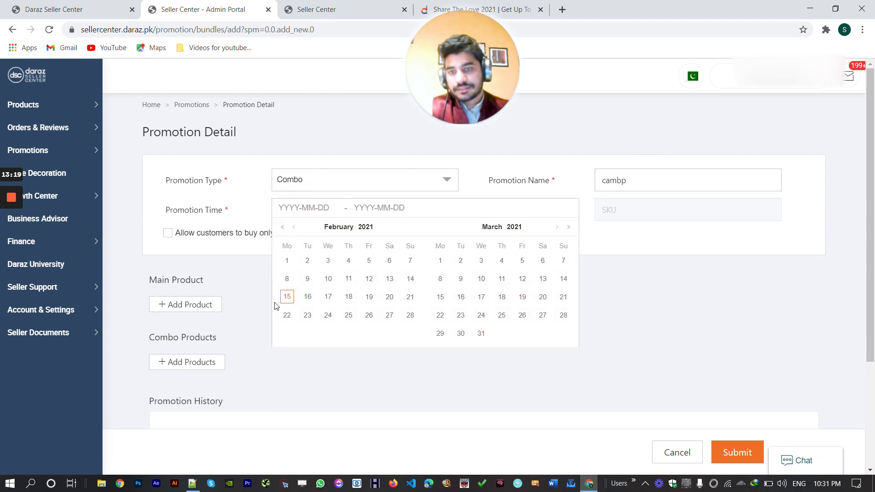
pyautogui.click(410, 315)
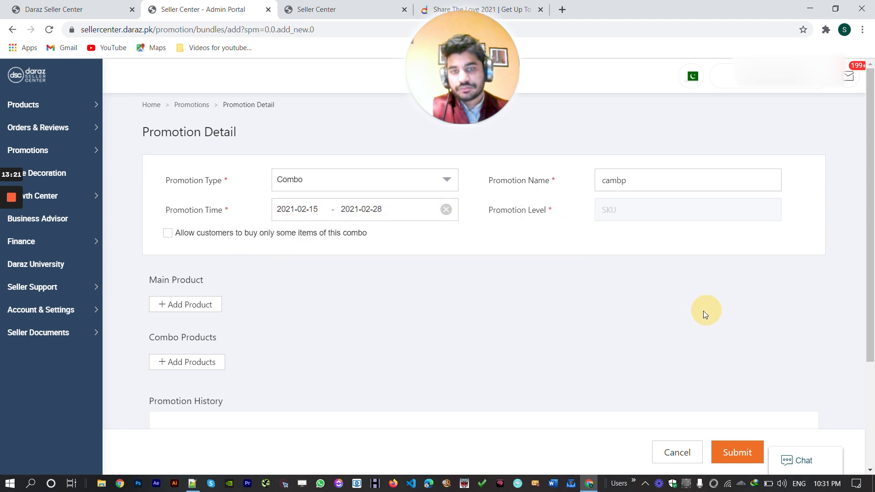
pyautogui.scroll(-1, 182, 210)
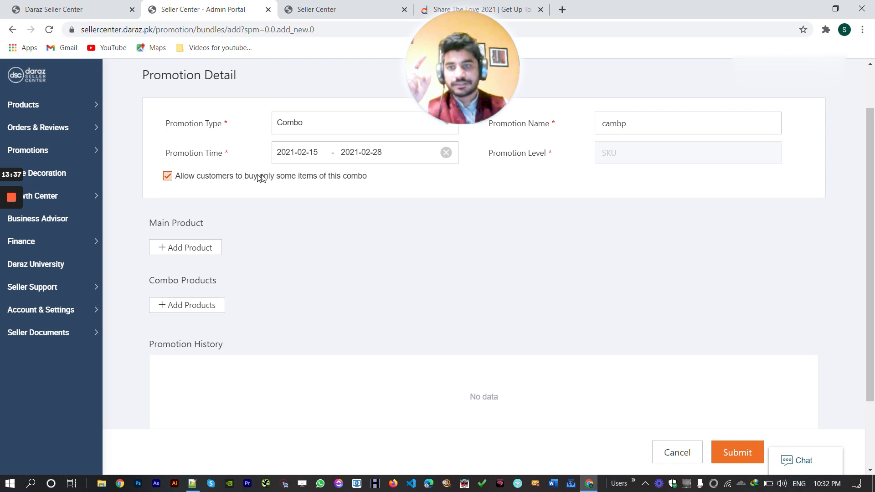
# Add the four products with available stock 1982, 1928, 1966 and 1945 as main products of the combo promotion
pyautogui.click(187, 247)
pyautogui.scroll(-3, 258, 262)
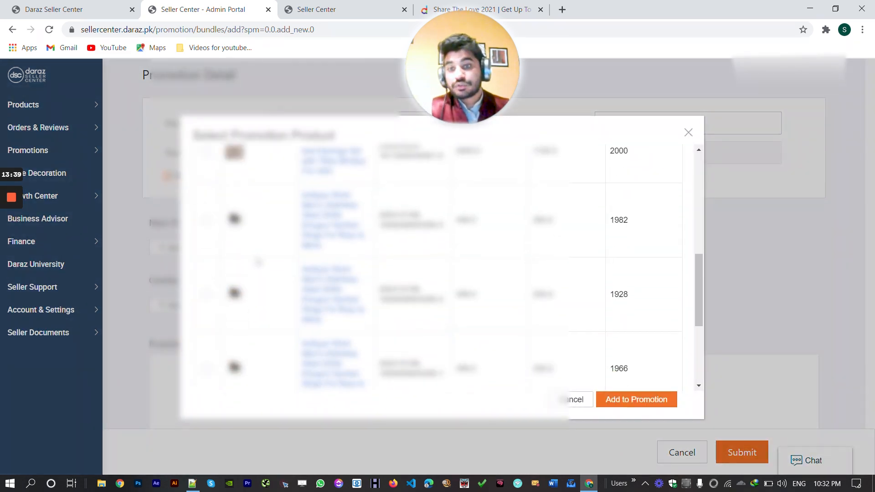
pyautogui.scroll(-4, 258, 261)
pyautogui.scroll(3, 238, 276)
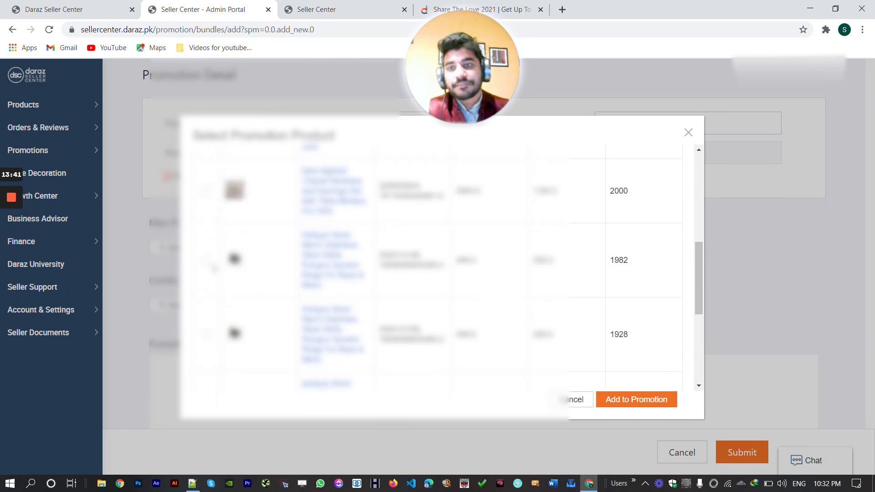
pyautogui.click(206, 261)
pyautogui.click(206, 334)
pyautogui.scroll(-2, 206, 334)
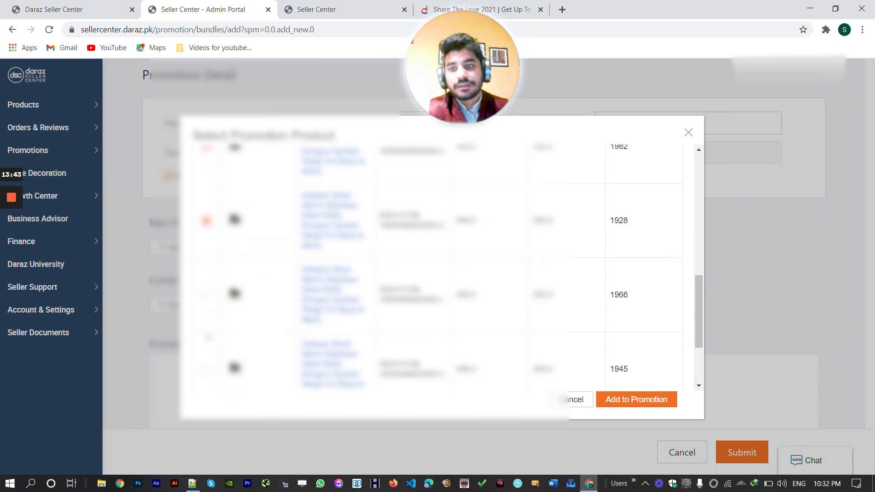
pyautogui.click(204, 367)
pyautogui.scroll(-2, 196, 319)
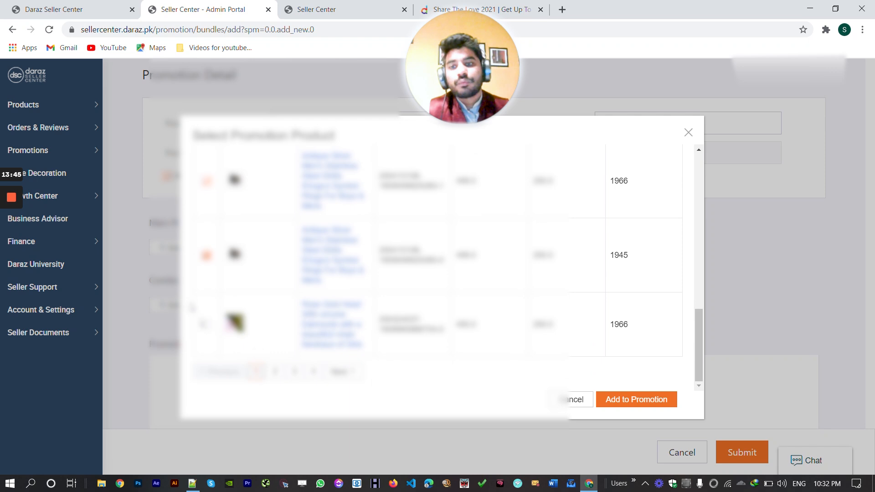
pyautogui.click(621, 399)
# For the combo products, select the second-page items with available stock 1996, 1986, 1997, 1958, 1999, 1989 and 1990
pyautogui.scroll(-5, 621, 398)
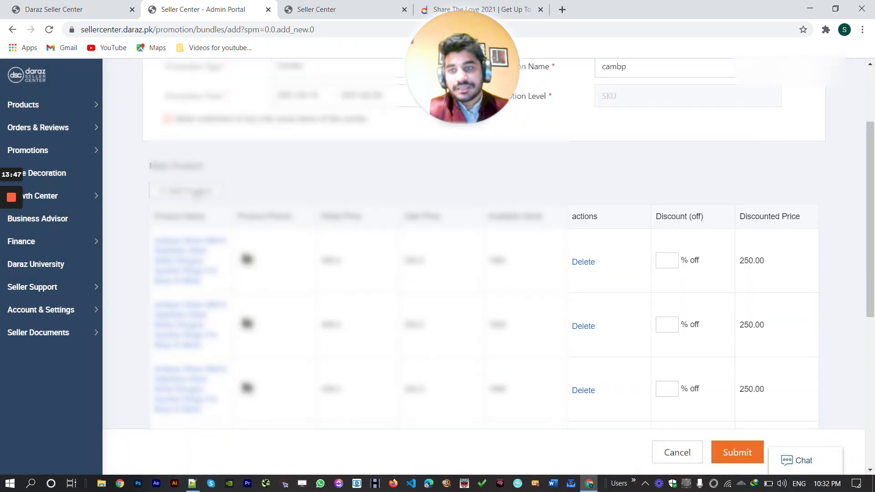
pyautogui.click(165, 214)
pyautogui.scroll(-5, 319, 255)
pyautogui.click(279, 371)
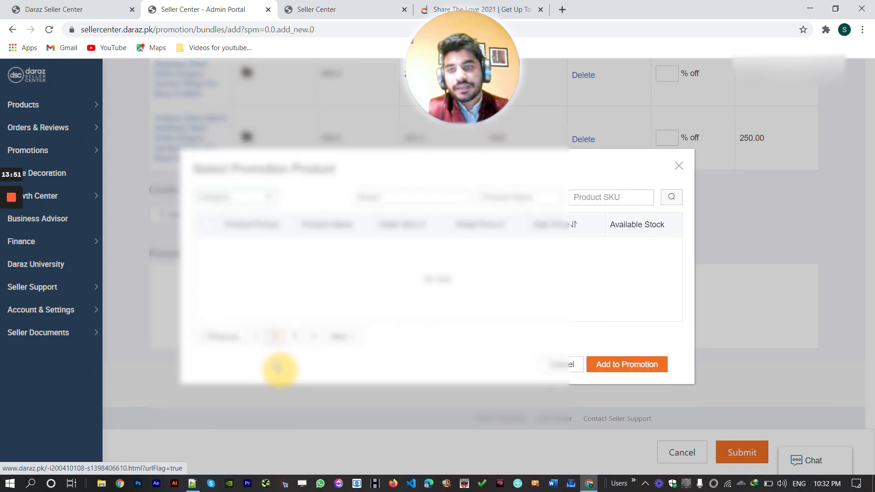
pyautogui.click(207, 230)
pyautogui.click(208, 285)
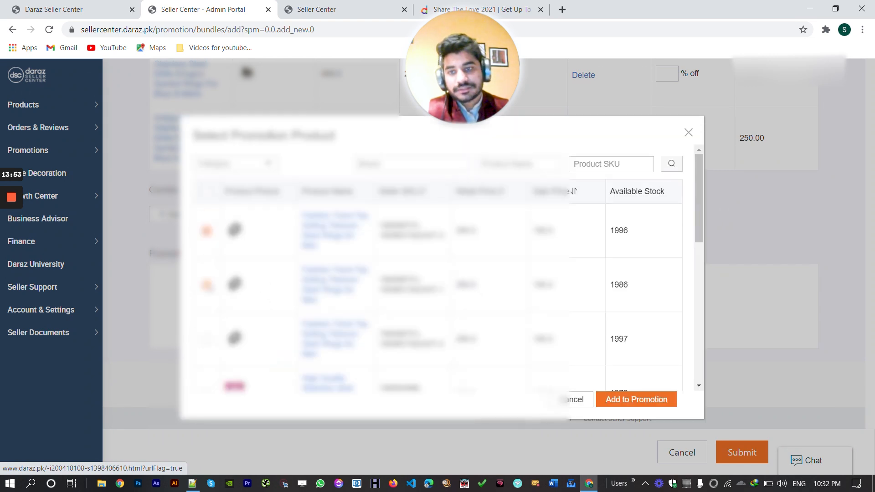
pyautogui.click(207, 339)
pyautogui.scroll(-5, 213, 310)
pyautogui.click(206, 275)
pyautogui.click(206, 168)
pyautogui.scroll(3, 216, 303)
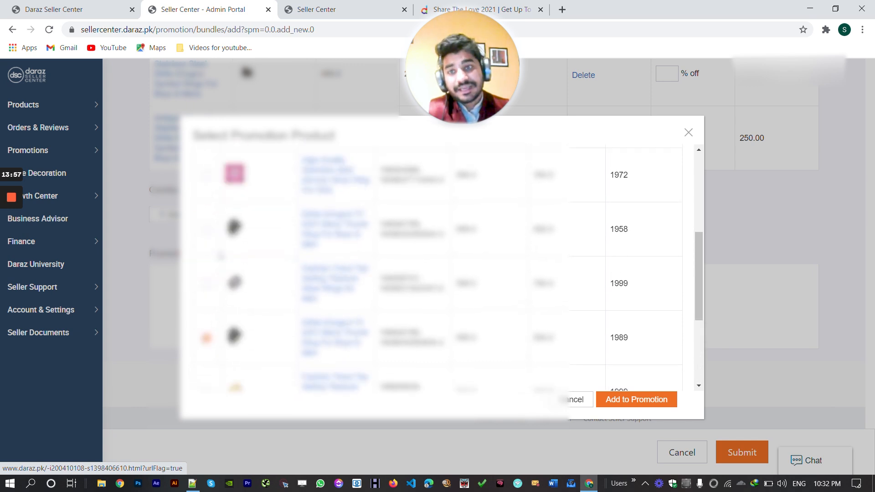
pyautogui.click(206, 284)
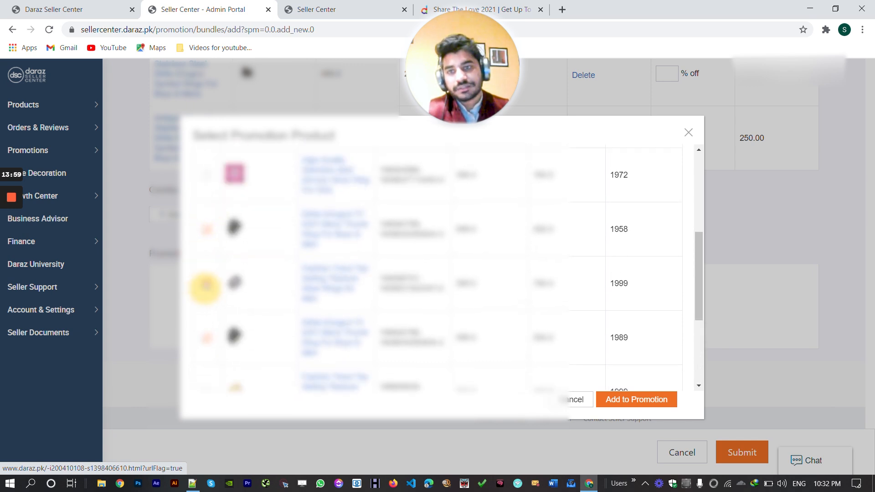
pyautogui.scroll(-3, 206, 287)
pyautogui.click(205, 336)
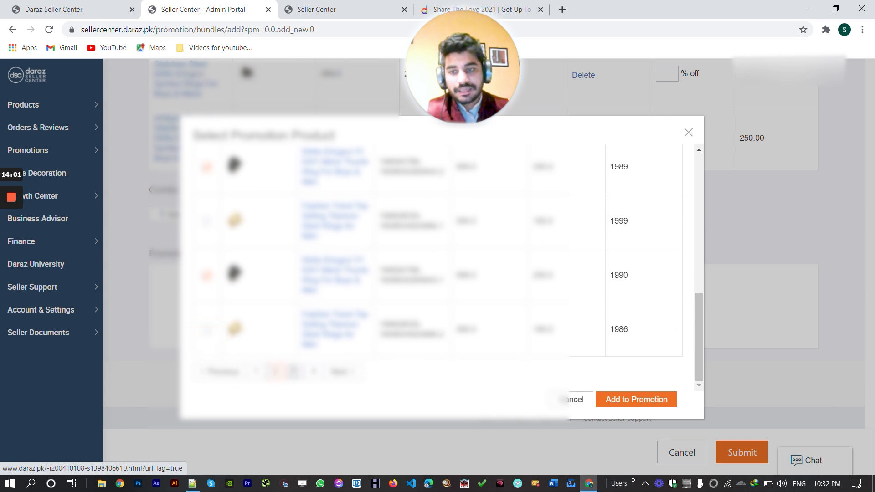
# Look through the third page of products, add the selected items to the combo, and dismiss the PK Day notice
pyautogui.click(207, 329)
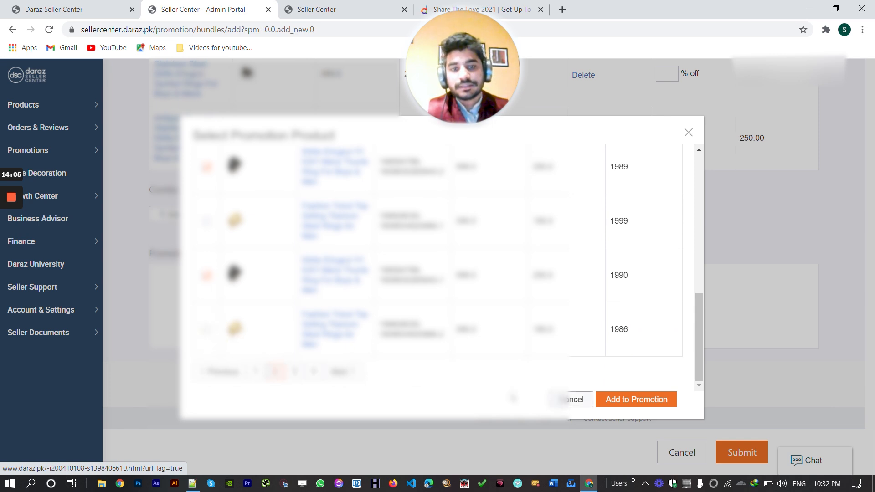
pyautogui.scroll(8, 542, 292)
pyautogui.scroll(-8, 283, 282)
pyautogui.click(296, 371)
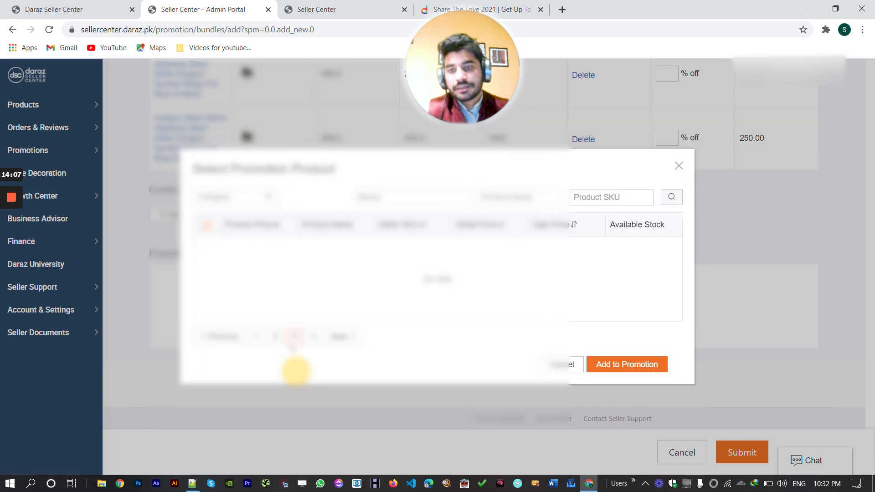
pyautogui.scroll(-3, 208, 269)
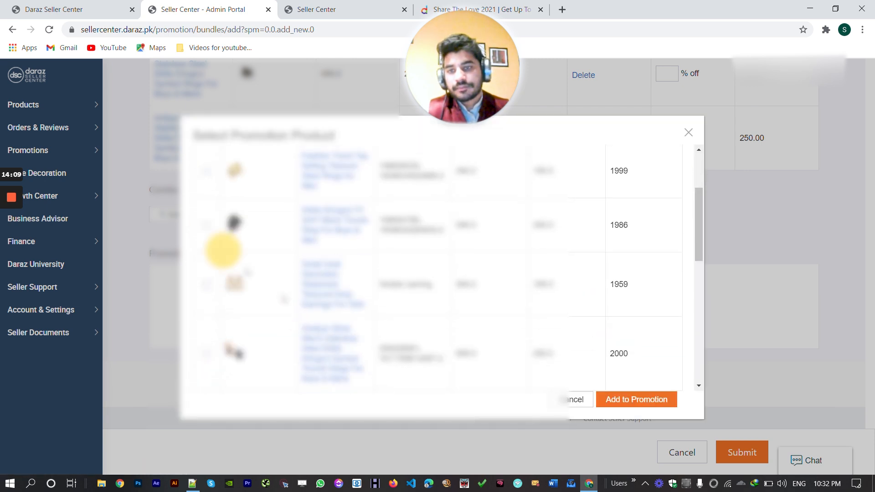
pyautogui.scroll(-5, 209, 228)
pyautogui.click(647, 401)
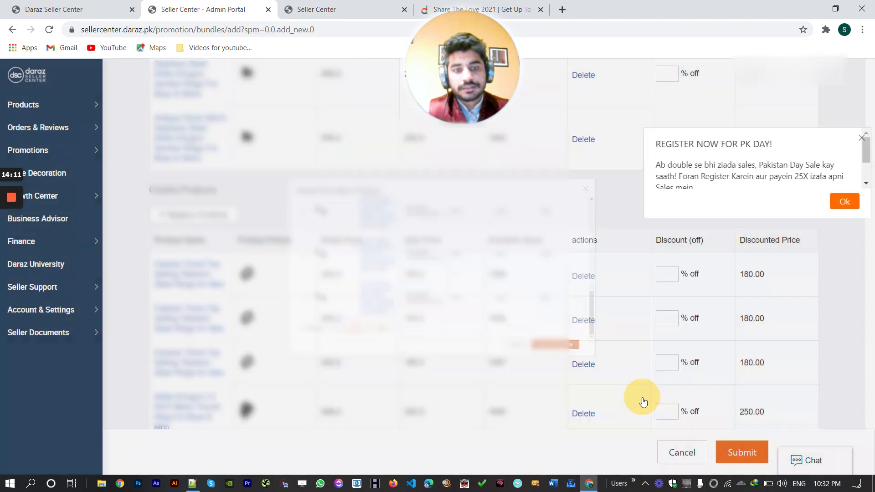
pyautogui.click(844, 137)
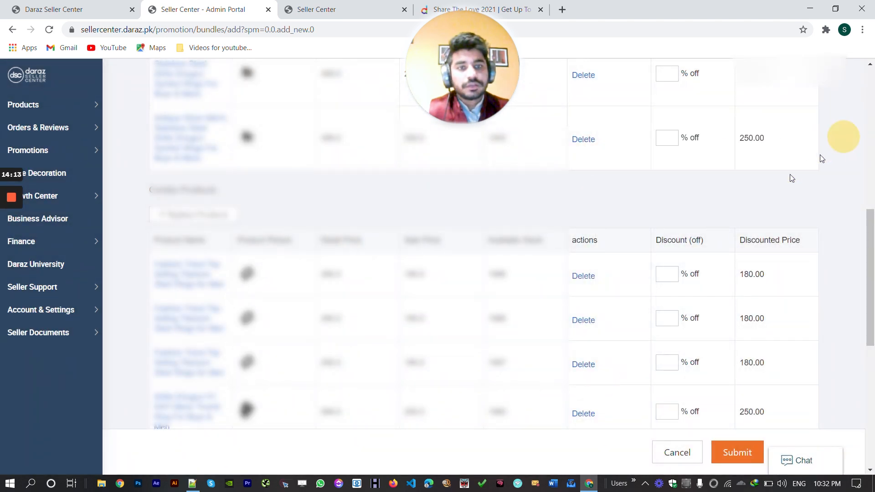
# Set a 10% discount on each of the seven combo products
pyautogui.scroll(-3, 820, 156)
pyautogui.click(661, 160)
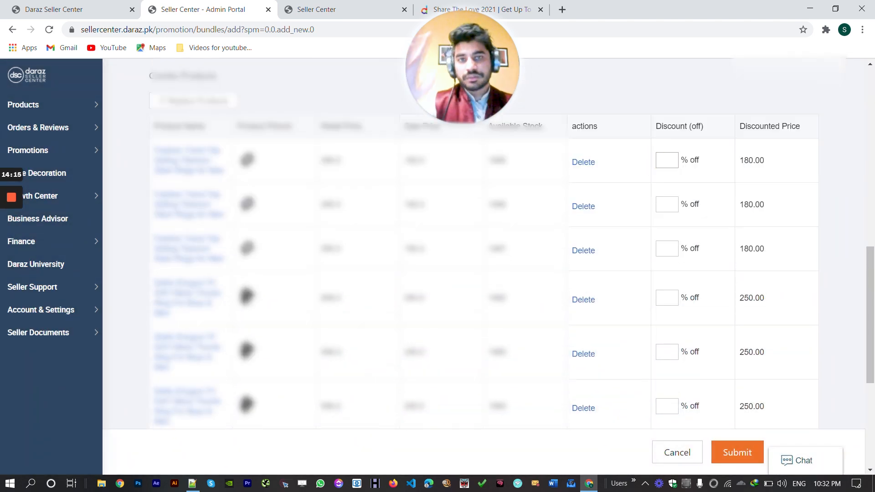
pyautogui.write('10')
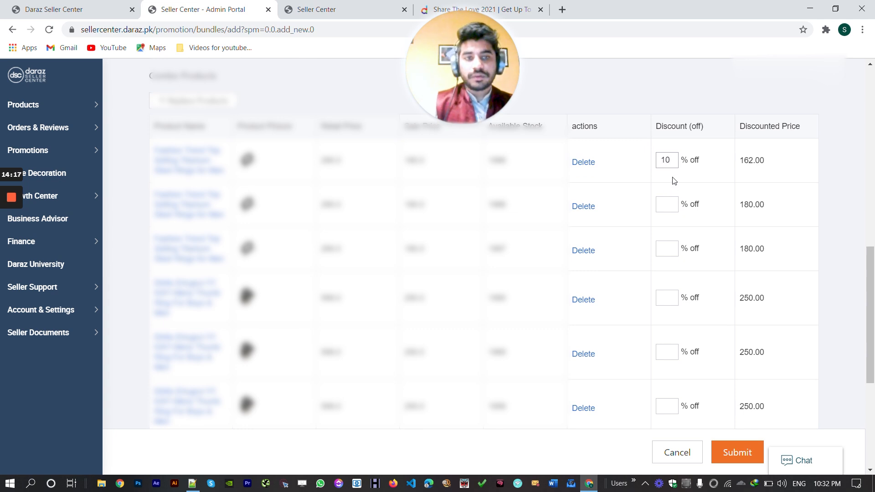
pyautogui.doubleClick(669, 160)
pyautogui.hotkey('ctrl', 'c')
pyautogui.click(665, 204)
pyautogui.hotkey('ctrl', 'v')
pyautogui.click(669, 256)
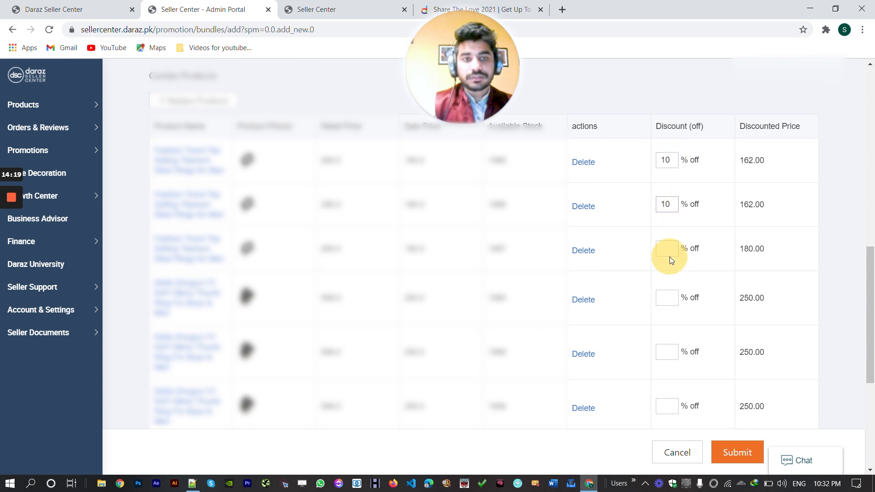
pyautogui.hotkey('ctrl', 'v')
pyautogui.click(661, 298)
pyautogui.hotkey('ctrl', 'v')
pyautogui.click(666, 347)
pyautogui.hotkey('ctrl', 'v')
pyautogui.click(661, 406)
pyautogui.hotkey('ctrl', 'v')
pyautogui.scroll(-1, 647, 382)
pyautogui.click(668, 396)
pyautogui.hotkey('ctrl', 'v')
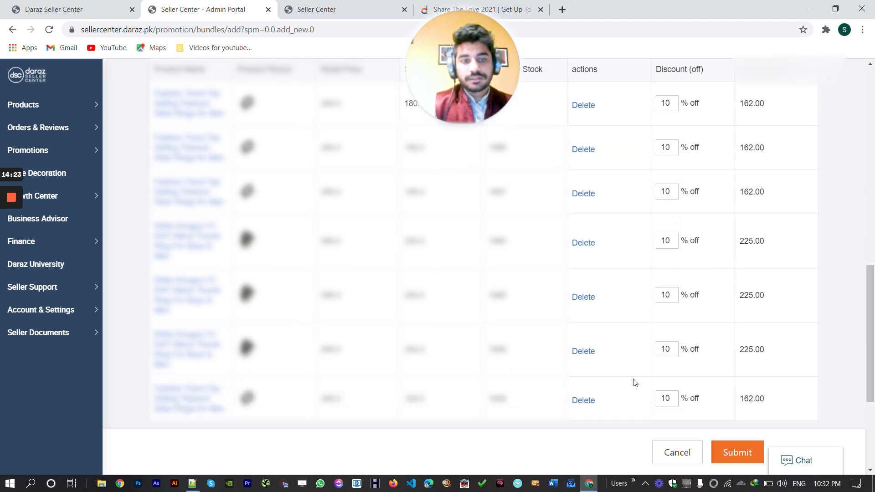
# Try to submit the combo promotion with discounts entered only for the combo products
pyautogui.scroll(-3, 635, 383)
pyautogui.click(668, 344)
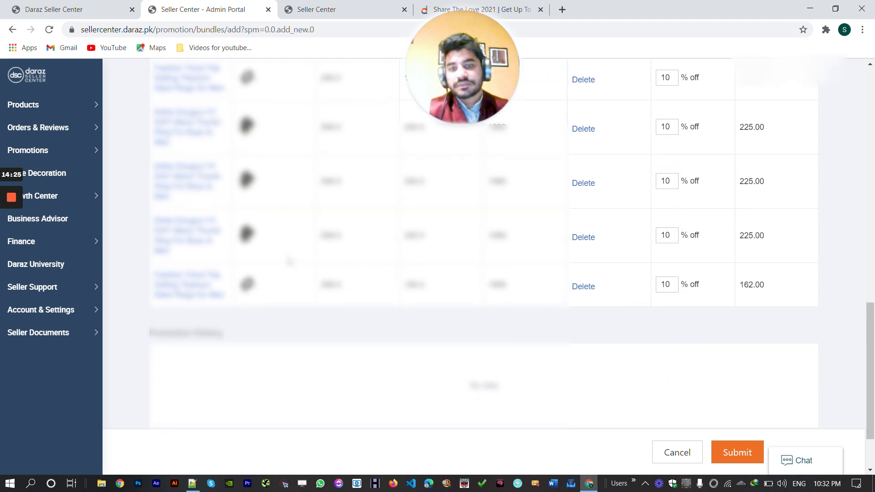
pyautogui.scroll(-2, 683, 449)
pyautogui.click(737, 452)
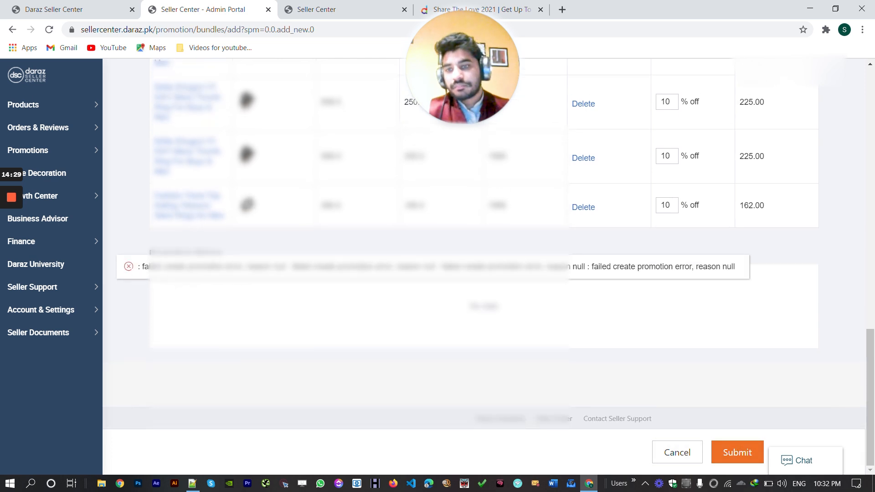
# Set a 10% discount on each of the four main products and submit the combo promotion
pyautogui.scroll(15, 287, 285)
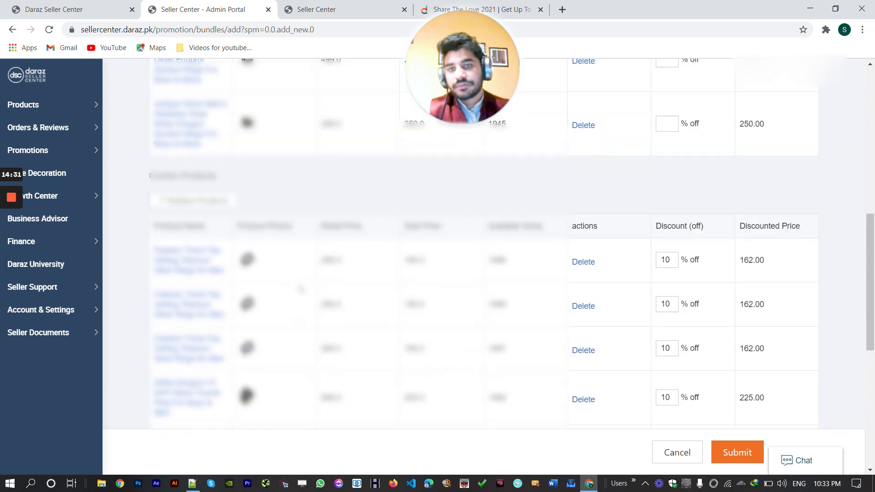
pyautogui.scroll(-1, 642, 363)
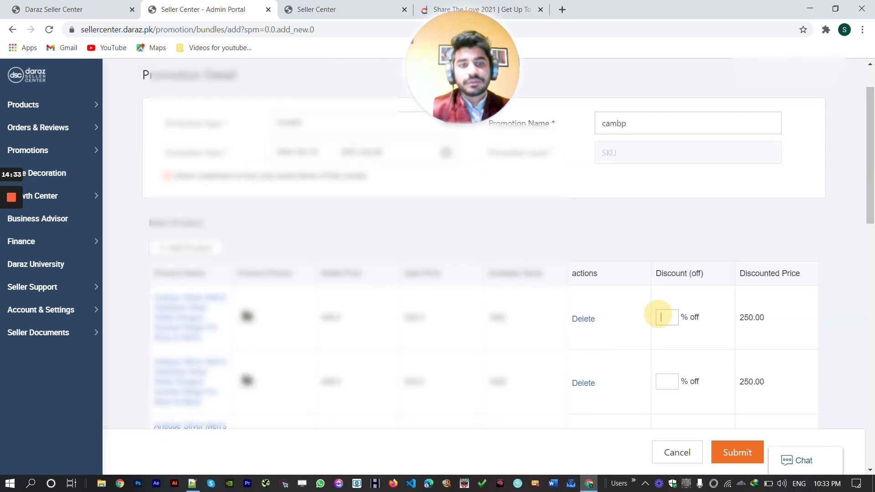
pyautogui.write('0')
pyautogui.doubleClick(665, 317)
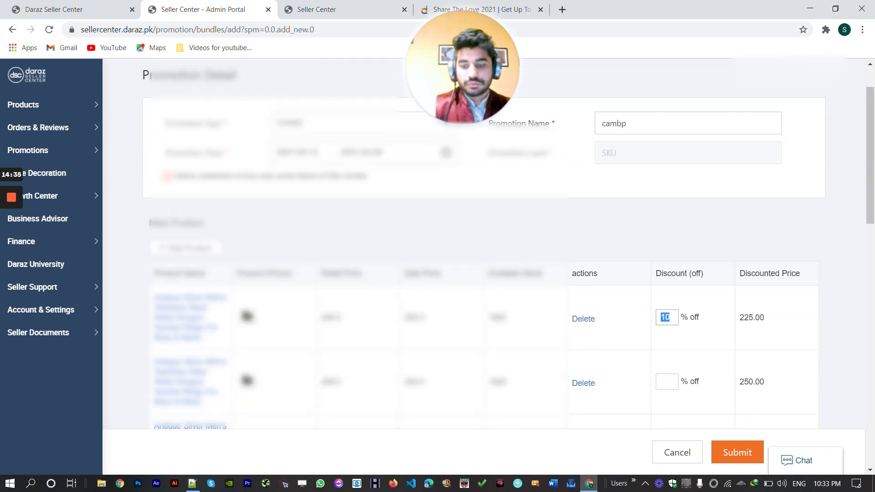
pyautogui.click(662, 378)
pyautogui.hotkey('ctrl', 'v')
pyautogui.scroll(-2, 644, 368)
pyautogui.click(669, 335)
pyautogui.hotkey('ctrl', 'v')
pyautogui.scroll(-1, 626, 345)
pyautogui.click(667, 338)
pyautogui.hotkey('ctrl', 'v')
pyautogui.scroll(-1, 606, 326)
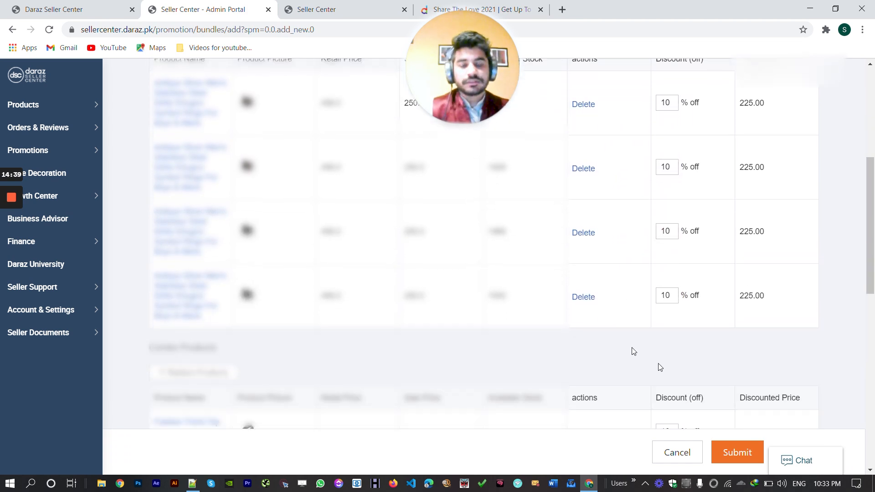
pyautogui.click(725, 450)
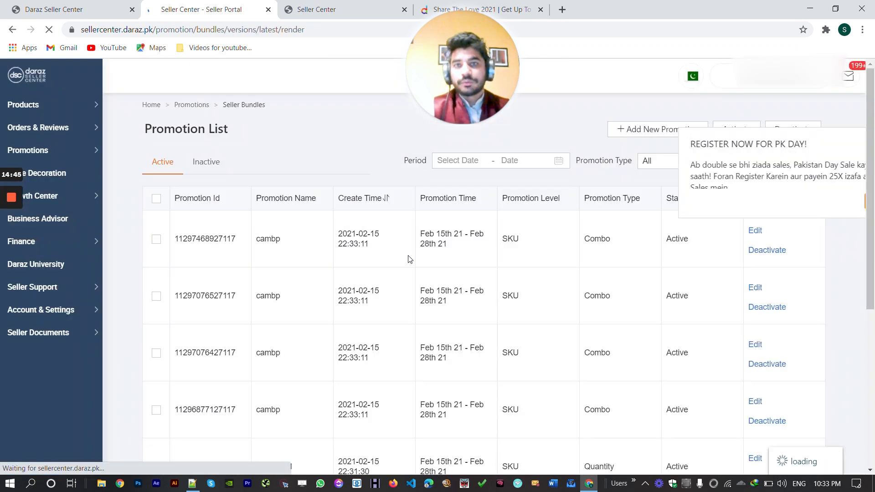
# Start another new promotion and set its type to Free Gift, dismissing the PK Day notices
pyautogui.click(843, 139)
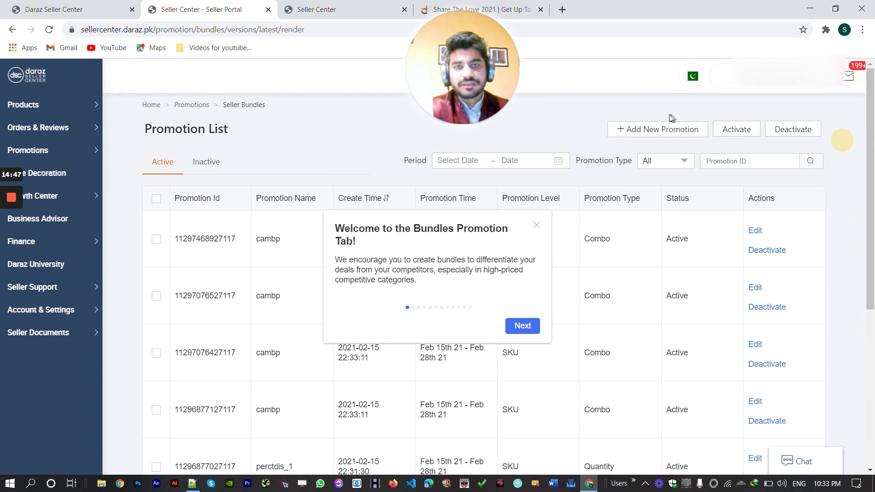
pyautogui.click(658, 129)
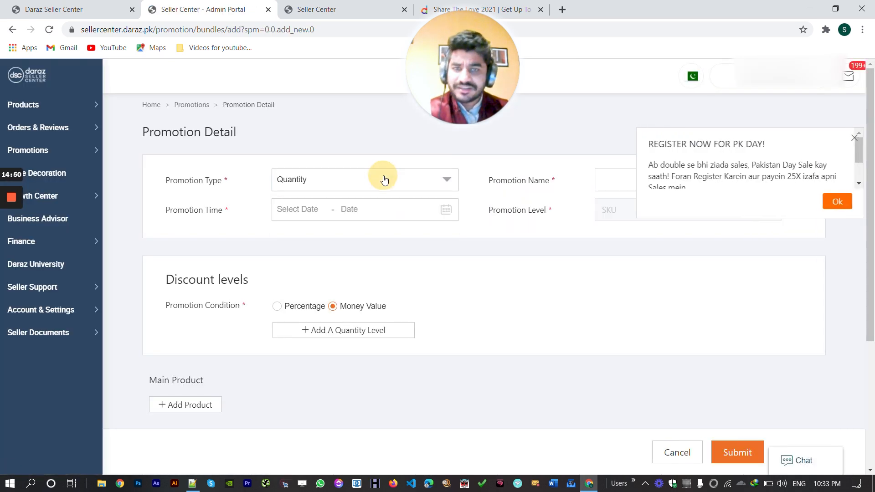
pyautogui.click(384, 179)
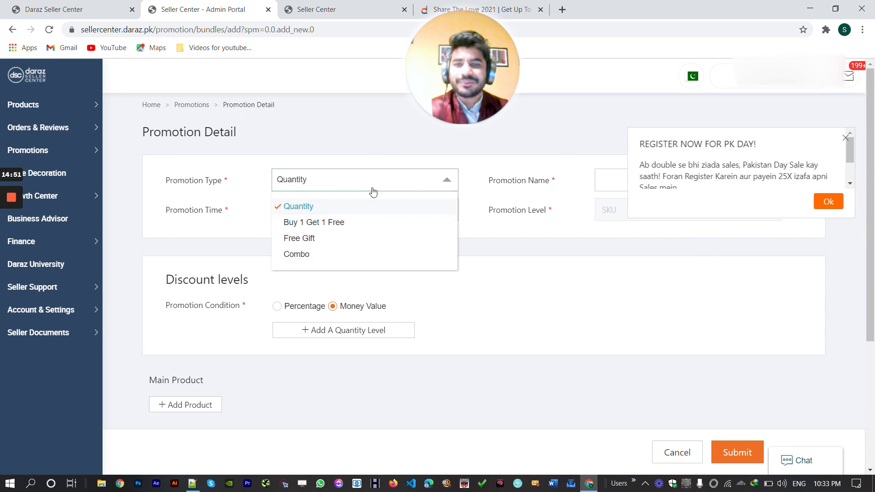
pyautogui.click(299, 238)
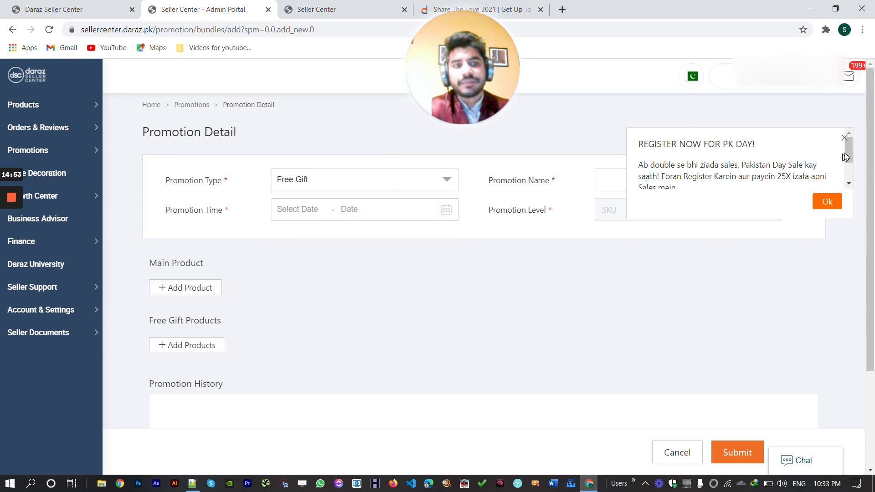
pyautogui.click(844, 138)
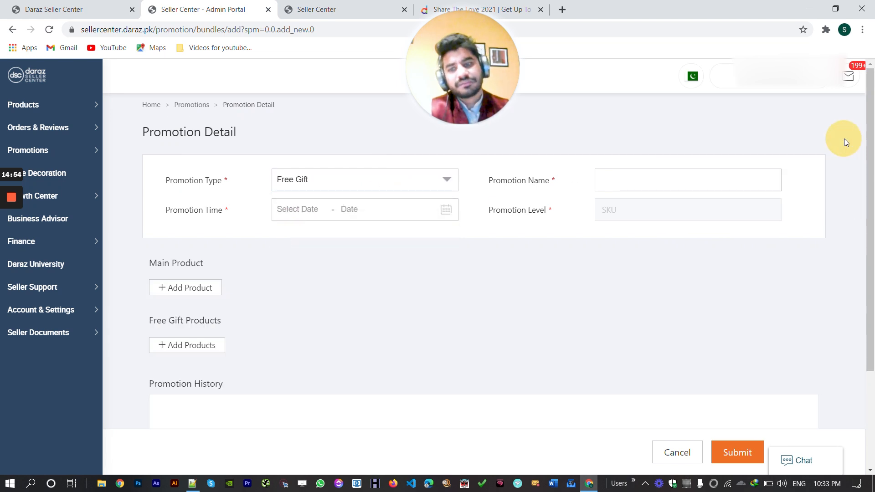
# Browse to the last page of the Free Gift promotion's product selection, and close it without adding anything
pyautogui.click(190, 339)
pyautogui.scroll(-5, 332, 274)
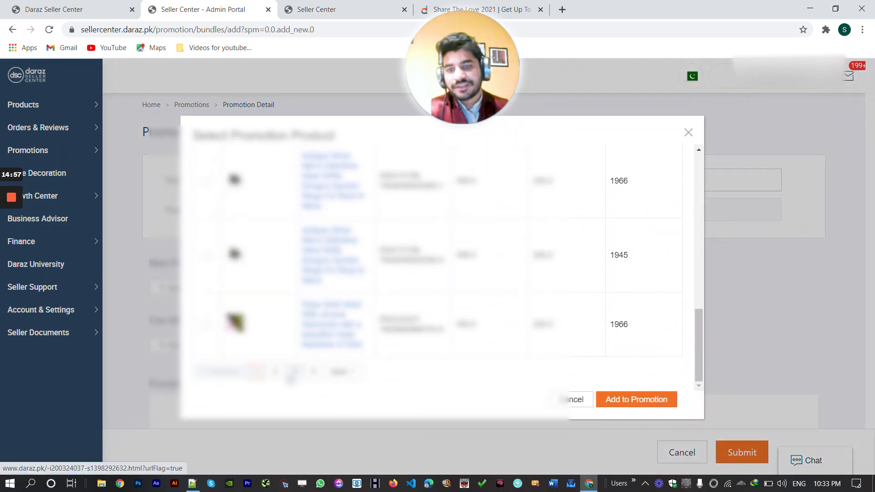
pyautogui.click(299, 385)
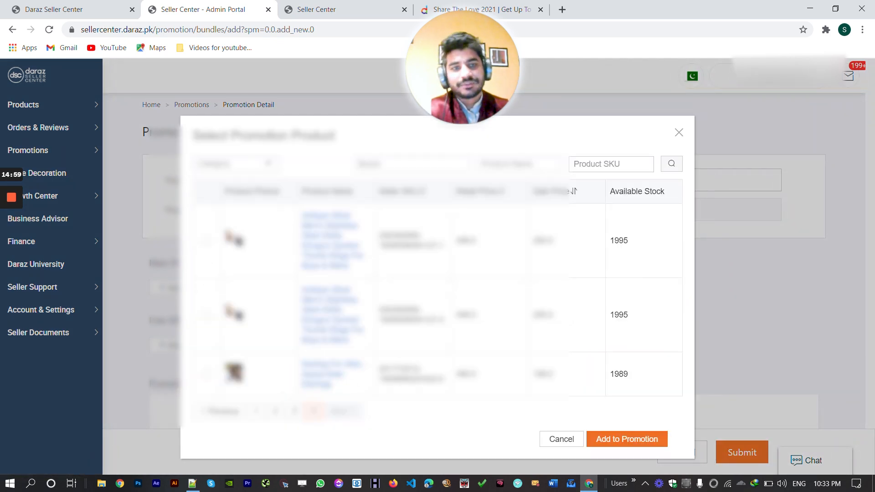
pyautogui.click(678, 132)
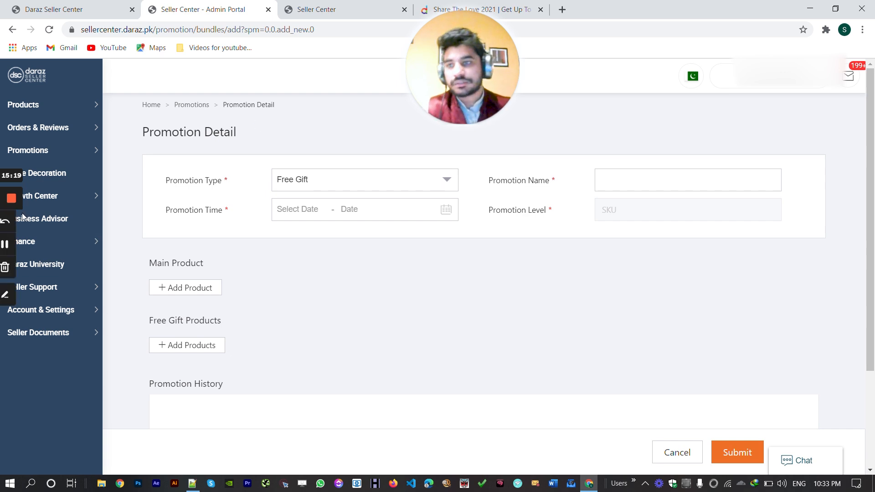
# Open the seller voucher list
pyautogui.moveTo(78, 156)
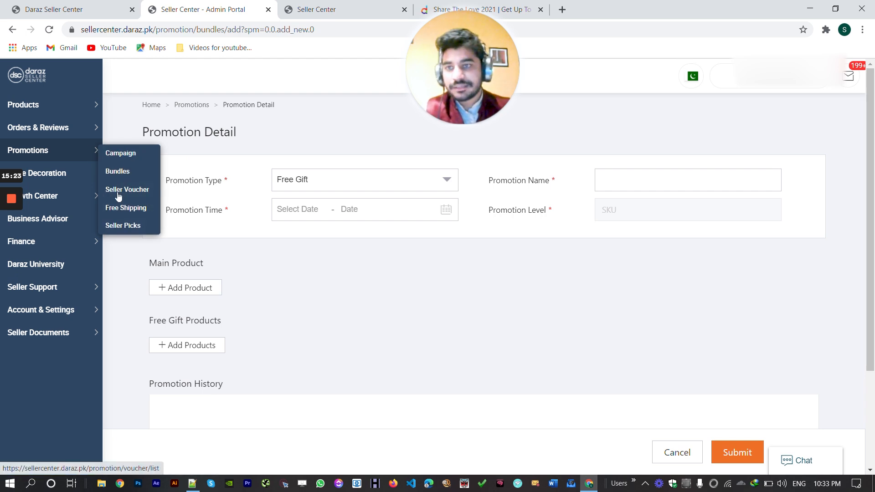
pyautogui.click(119, 190)
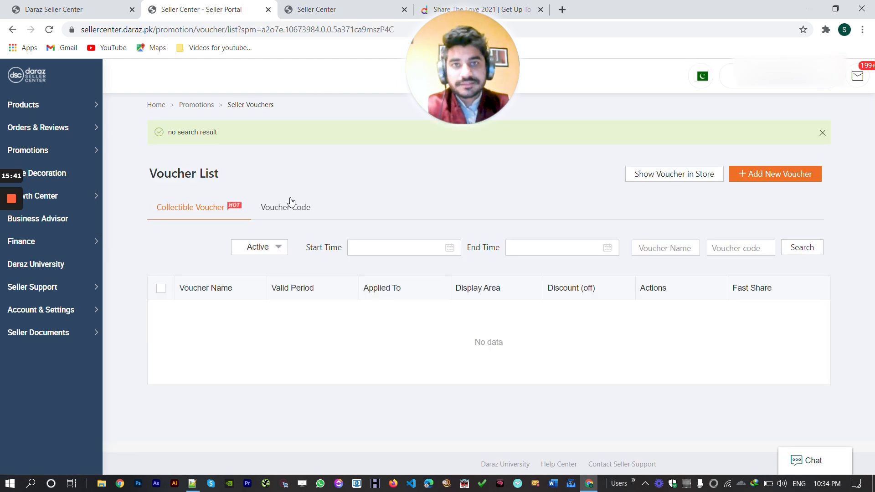